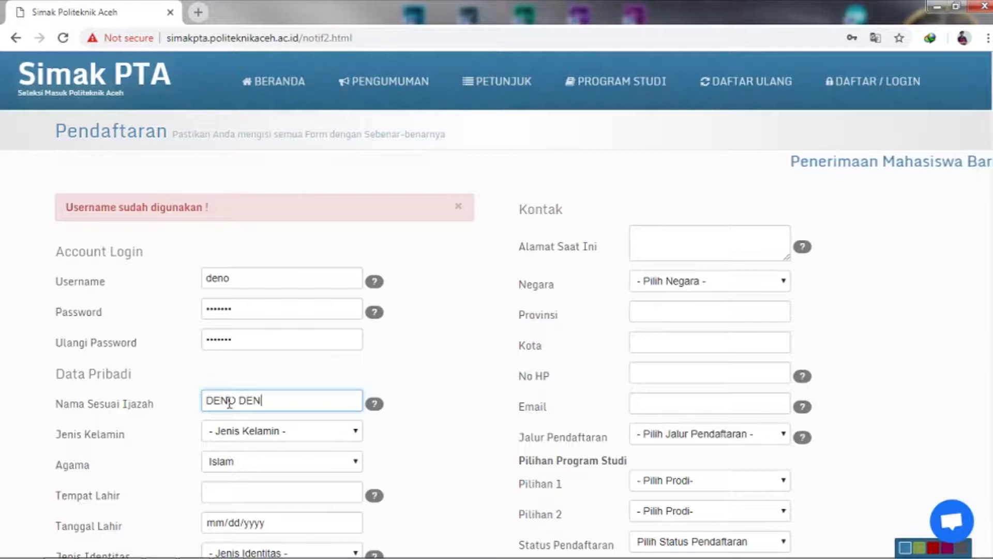
{"action": "left_click", "coordinate": [270, 434]}
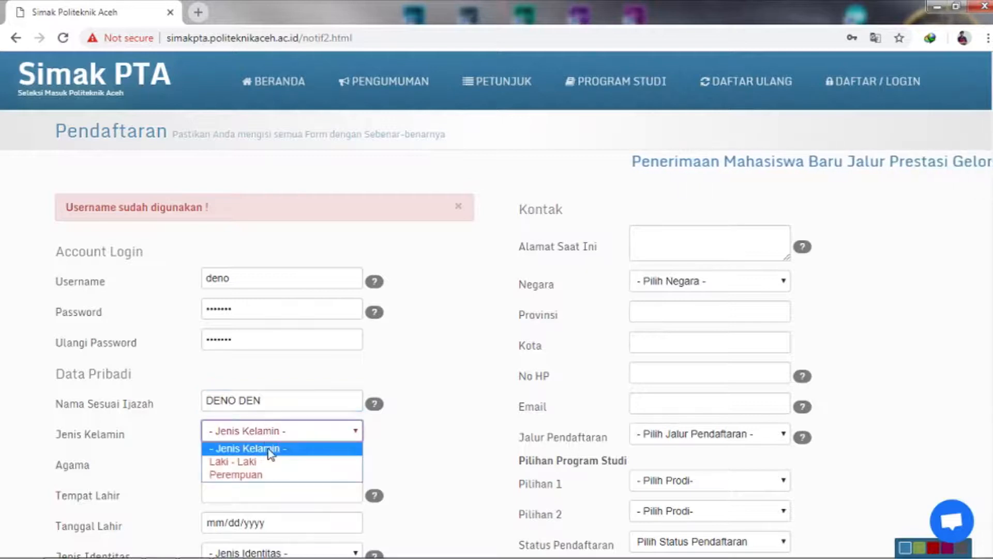
{"action": "left_click", "coordinate": [270, 463]}
{"action": "left_click", "coordinate": [267, 466]}
{"action": "left_click", "coordinate": [267, 466]}
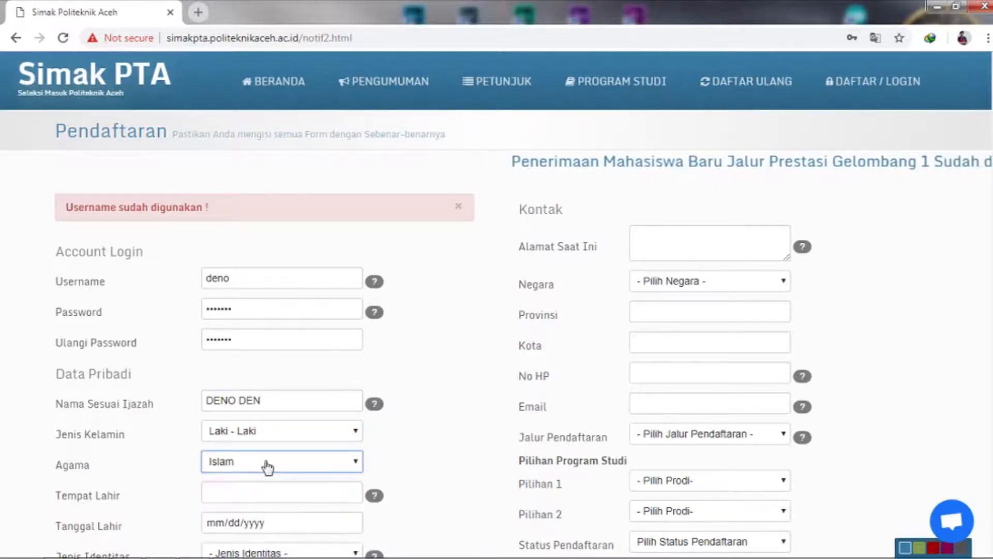
{"action": "left_click", "coordinate": [258, 496]}
{"action": "left_click", "coordinate": [257, 524]}
{"action": "left_click", "coordinate": [259, 524]}
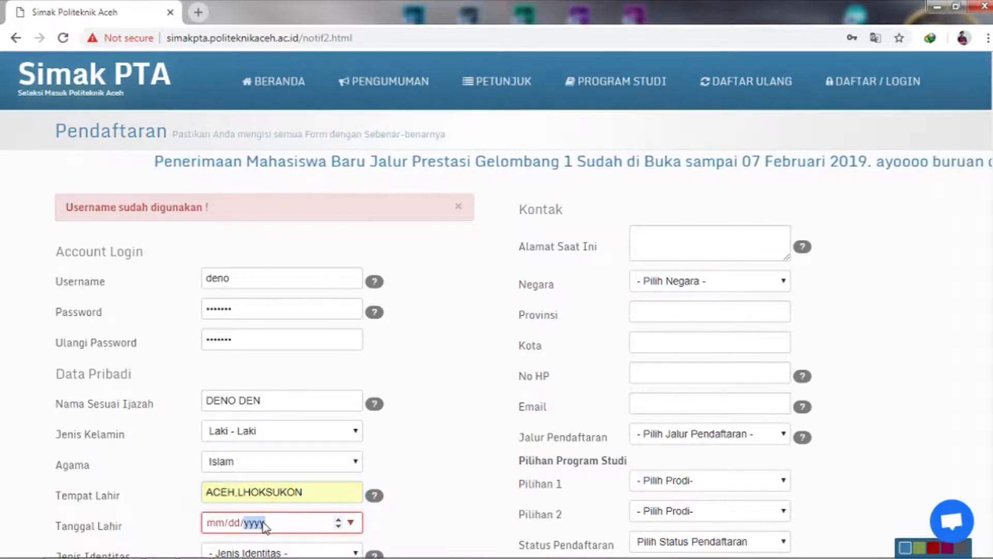
{"action": "type", "text": "198"}
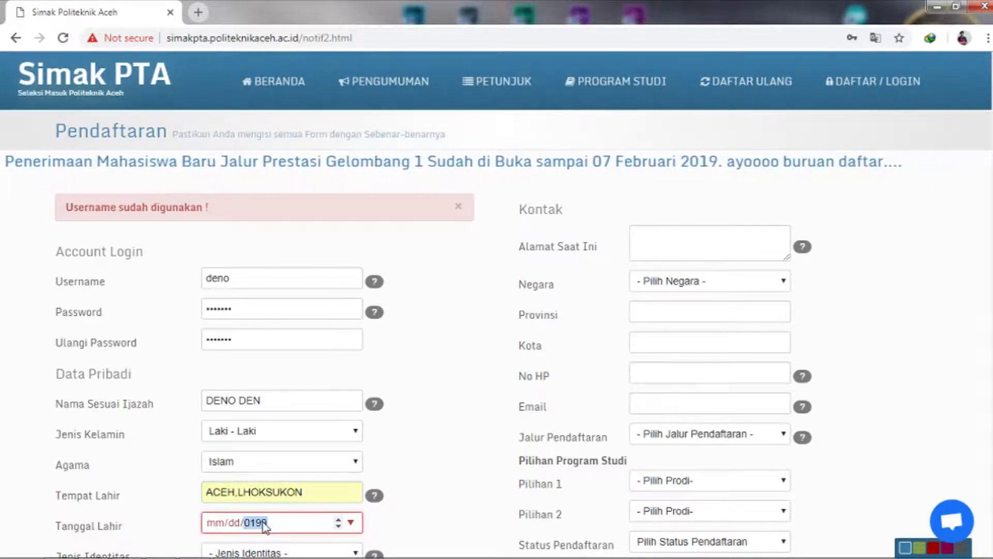
{"action": "type", "text": "99"}
{"action": "left_click", "coordinate": [222, 523]}
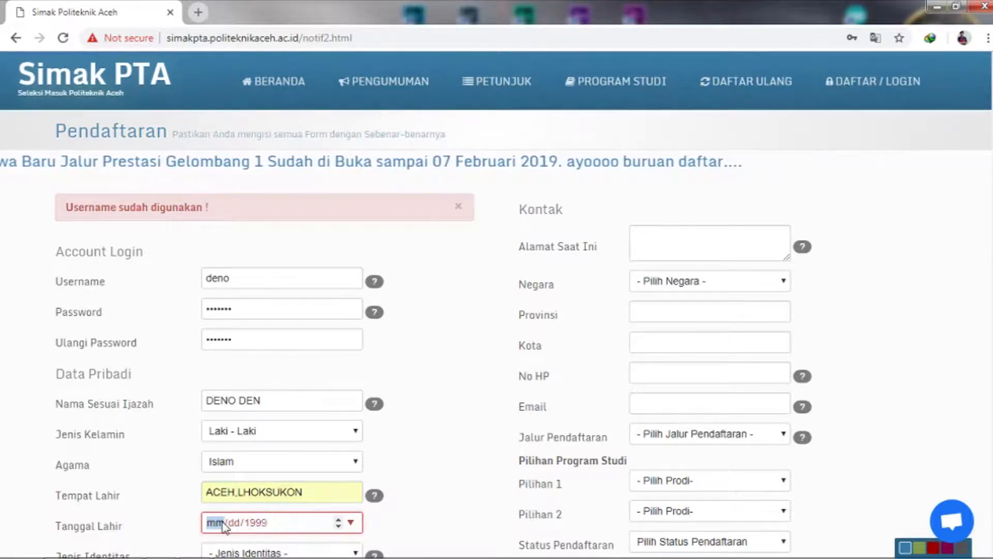
{"action": "type", "text": "09/"}
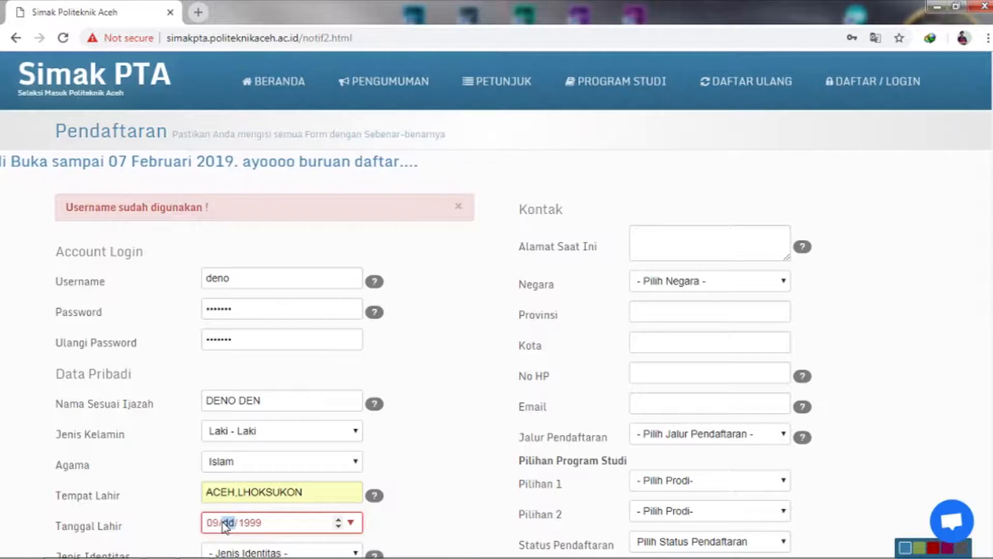
{"action": "type", "text": "19"}
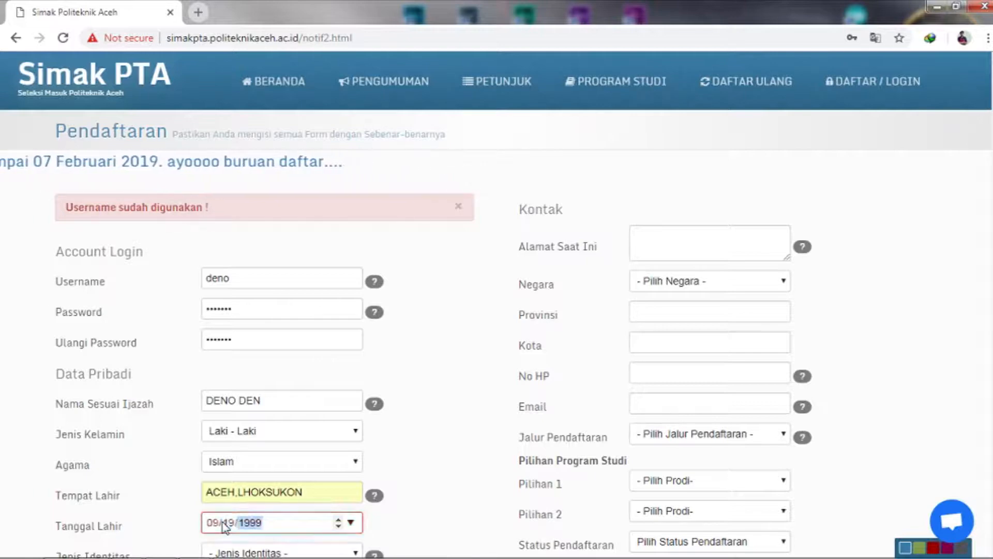
Step: Choose KTP as identity type, enter the identity number, and keep Website as information source
{"action": "left_click", "coordinate": [239, 554]}
{"action": "left_click", "coordinate": [285, 492]}
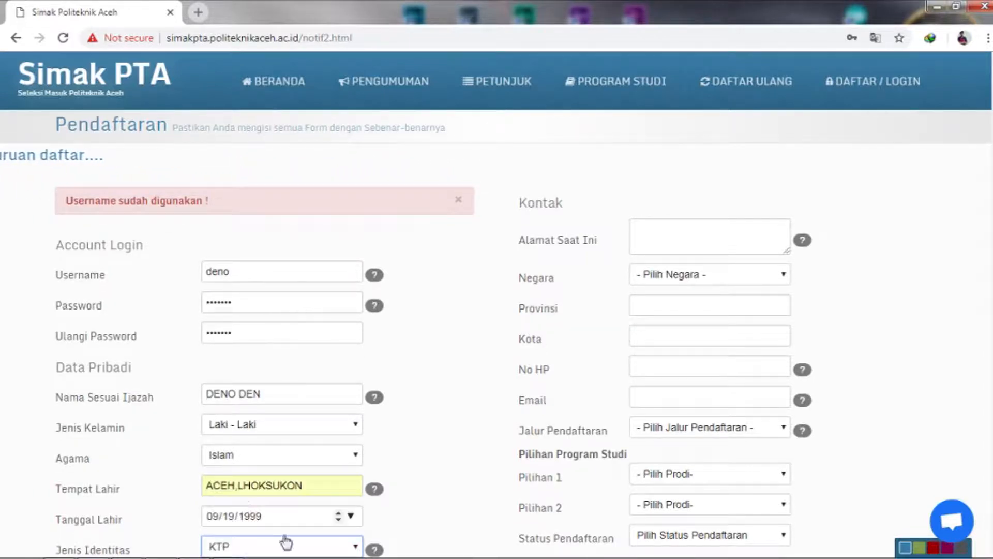
{"action": "scroll", "coordinate": [626, 426], "scroll_direction": "down", "scroll_amount": 3}
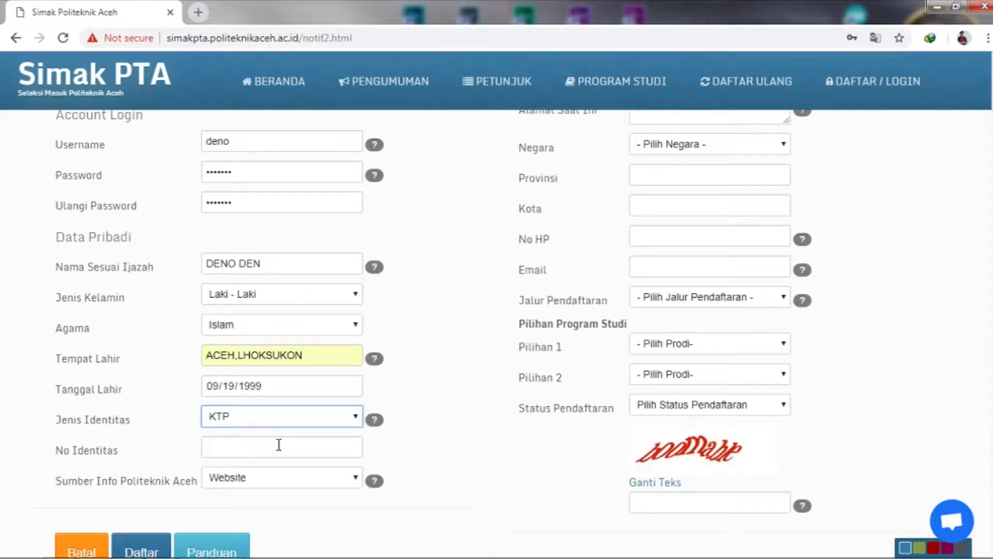
{"action": "left_click", "coordinate": [279, 445]}
{"action": "left_click", "coordinate": [283, 468]}
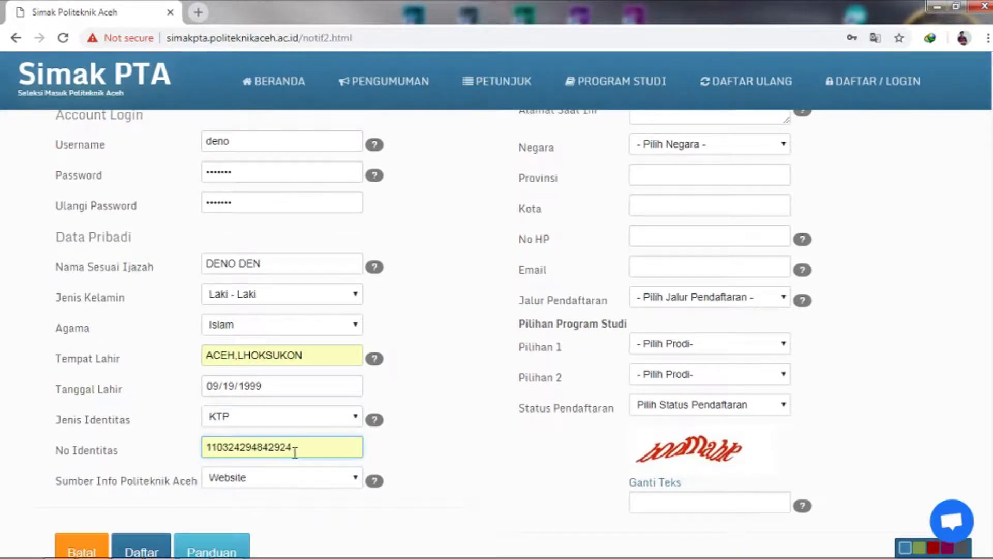
{"action": "left_click", "coordinate": [295, 453]}
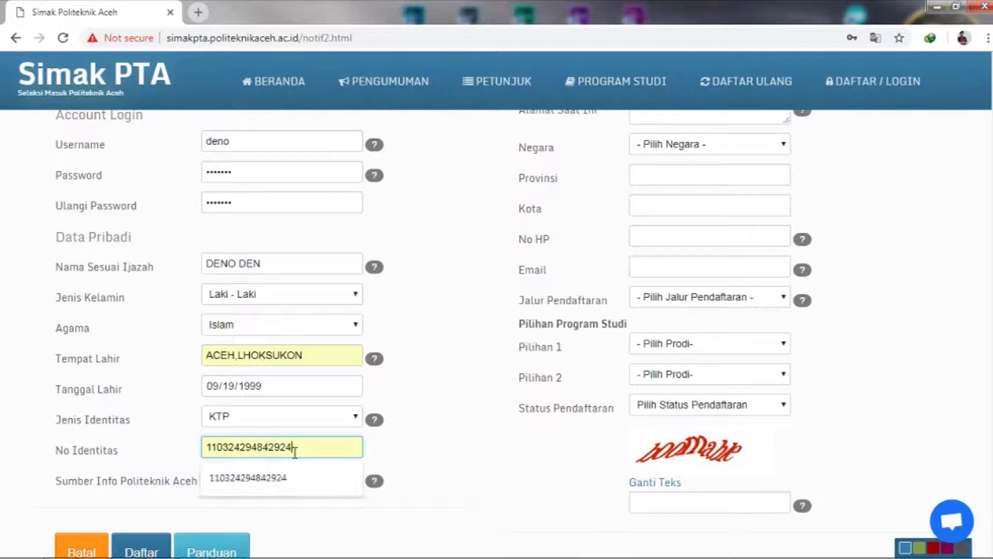
{"action": "type", "text": "999"}
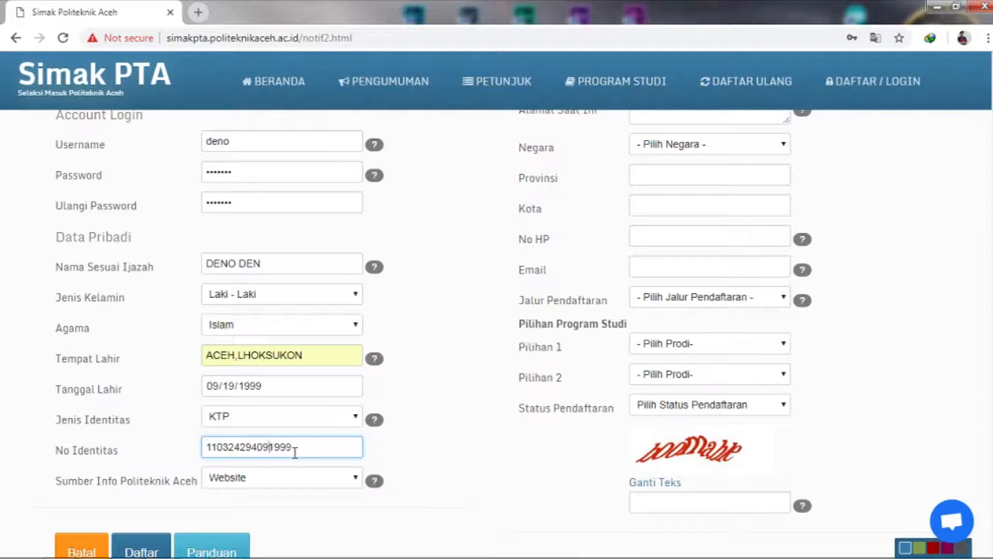
{"action": "left_click", "coordinate": [282, 483]}
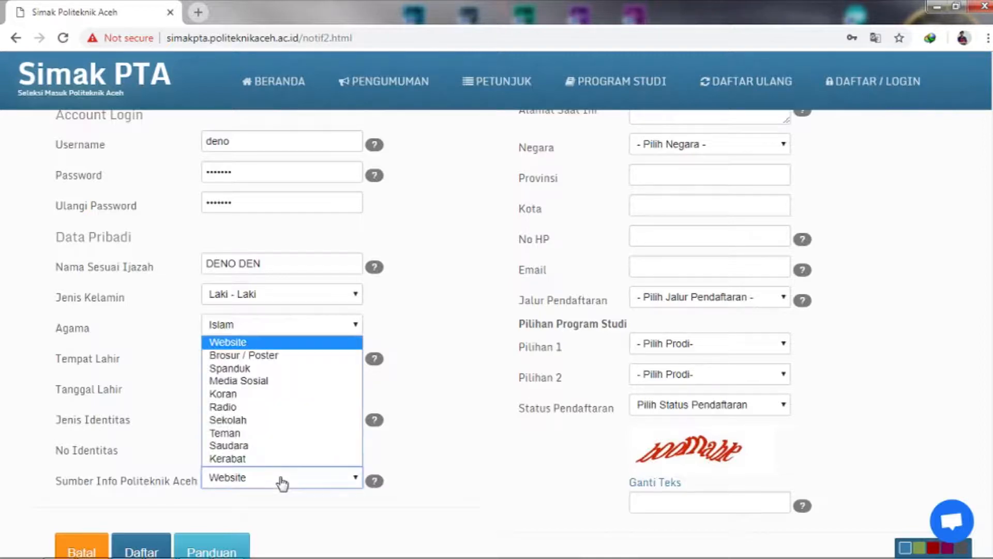
{"action": "left_click", "coordinate": [281, 485]}
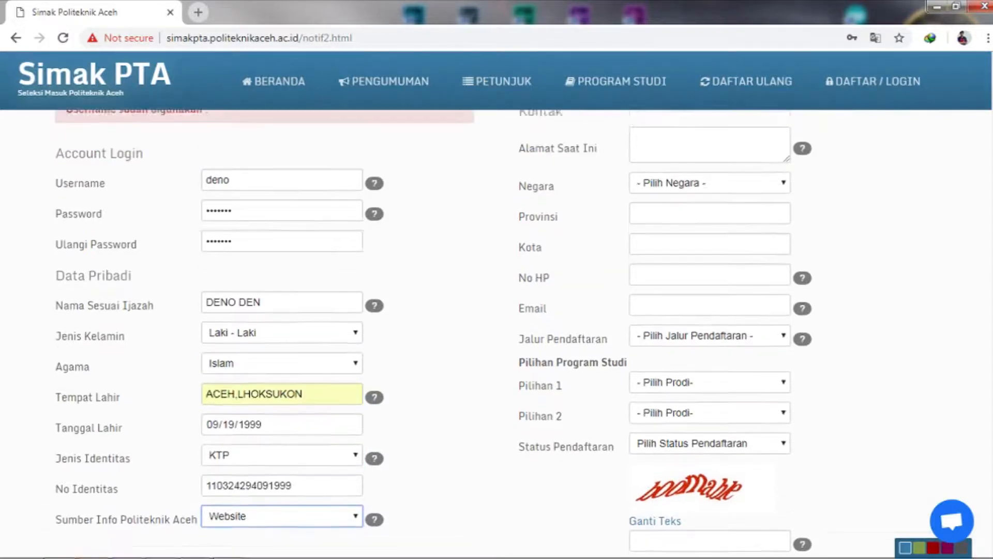
Step: Enter the current address and select country Indonesia, province ACEH UTARA and city LHOKSUKON
{"action": "left_click", "coordinate": [670, 161]}
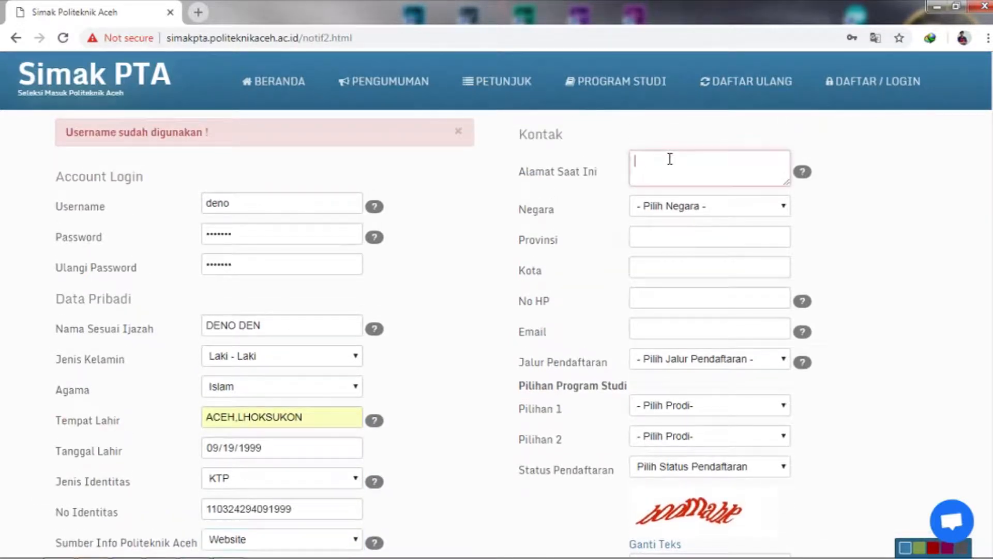
{"action": "type", "text": "LHOKSUKON"}
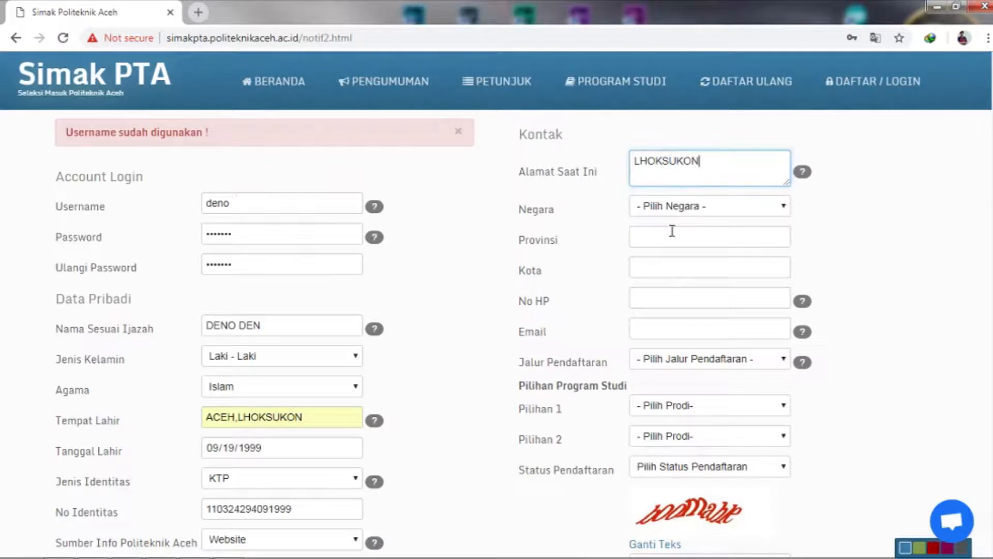
{"action": "left_click", "coordinate": [673, 207]}
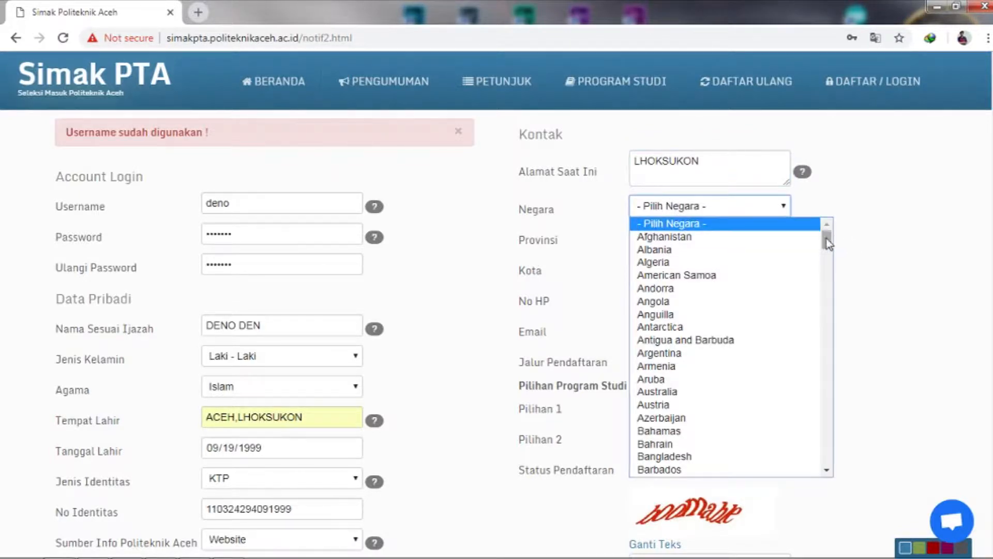
{"action": "left_click_drag", "start_coordinate": [827, 238], "coordinate": [828, 332]}
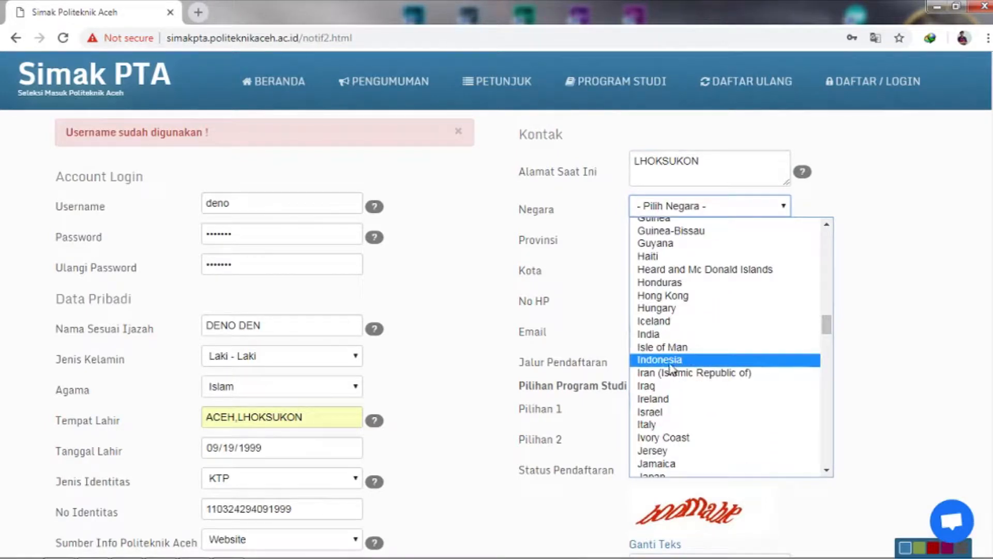
{"action": "left_click", "coordinate": [671, 360]}
{"action": "left_click", "coordinate": [674, 234]}
{"action": "left_click", "coordinate": [673, 275]}
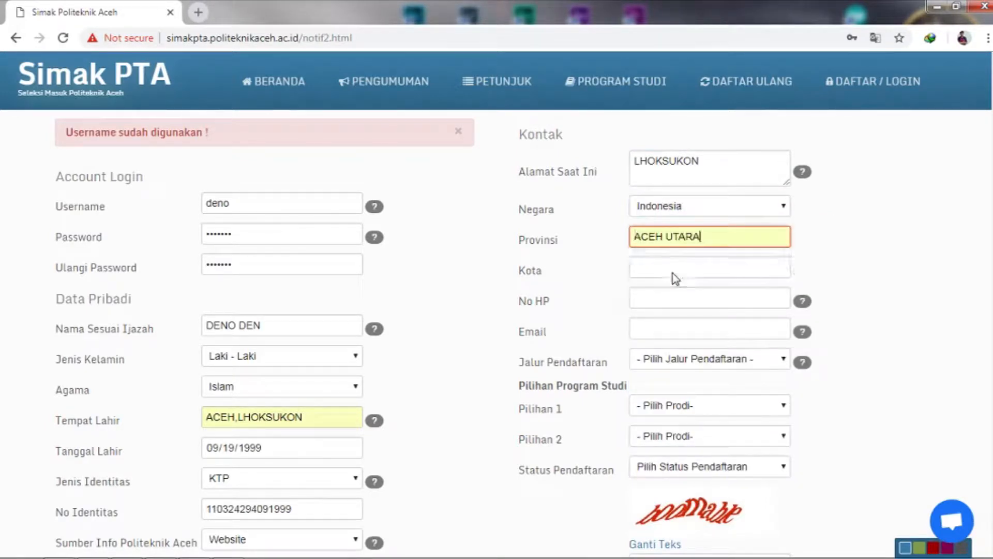
{"action": "left_click", "coordinate": [672, 266]}
{"action": "left_click", "coordinate": [665, 299]}
Step: Fill in the mobile number and the e-mail address
{"action": "left_click", "coordinate": [666, 299]}
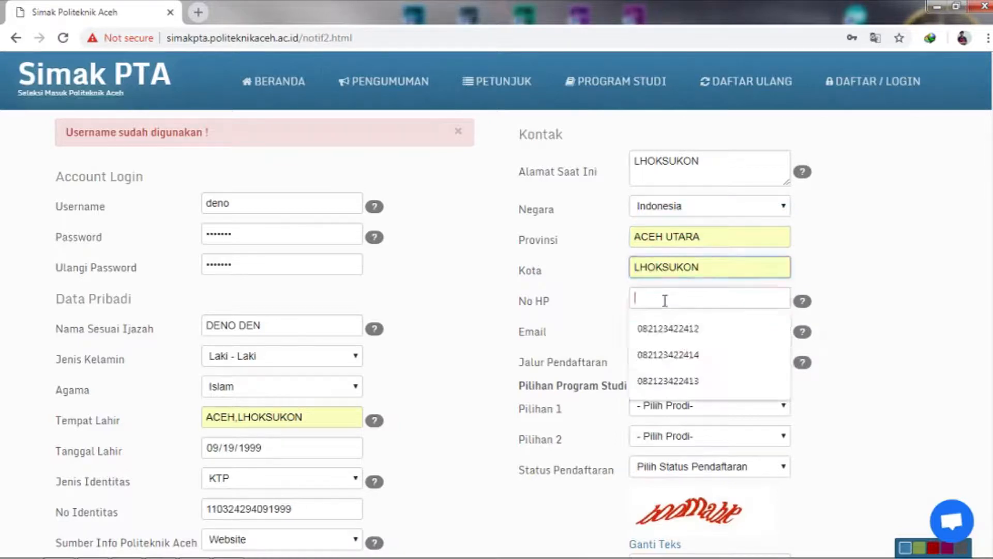
{"action": "left_click", "coordinate": [666, 331]}
{"action": "key", "text": "BackSpace"}
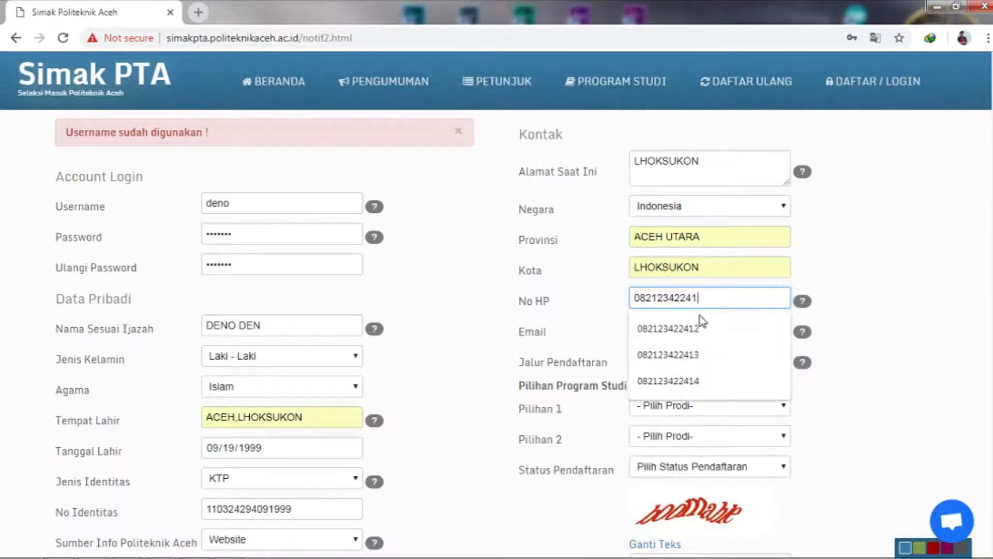
{"action": "type", "text": "8"}
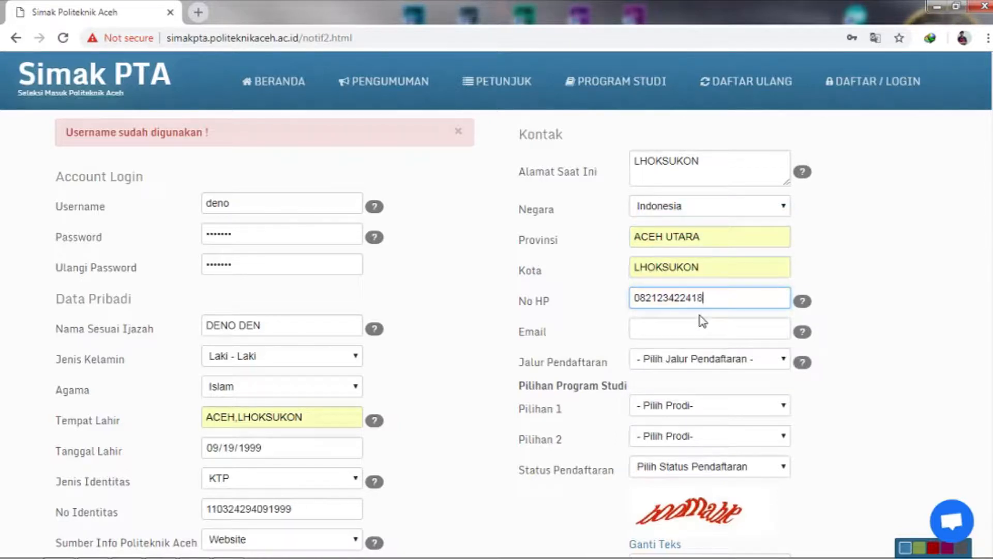
{"action": "left_click", "coordinate": [671, 337]}
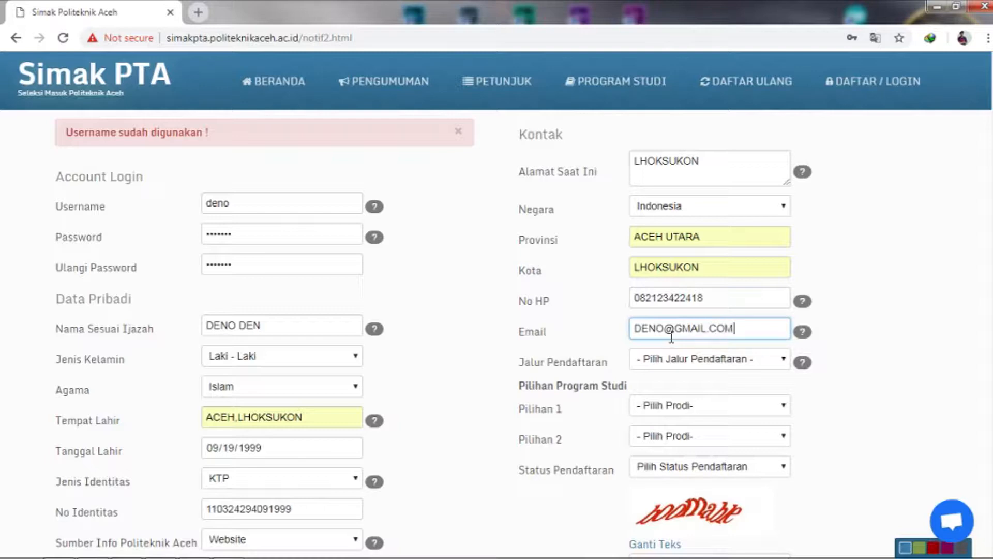
Step: Choose the report-grade path, Teknik Informatika for both programme choices, and status SMA / MA / SMK
{"action": "left_click", "coordinate": [677, 365]}
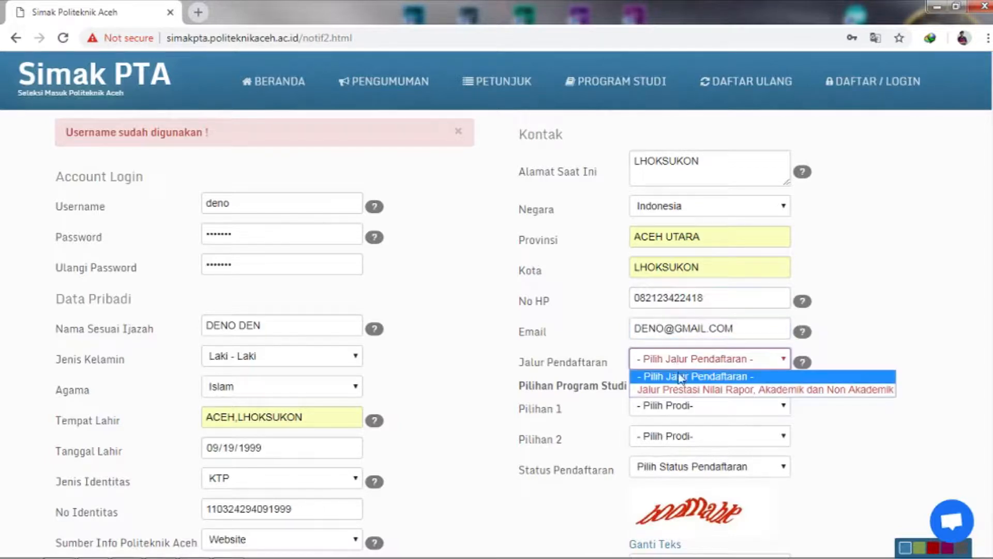
{"action": "left_click", "coordinate": [678, 390]}
{"action": "left_click", "coordinate": [677, 405]}
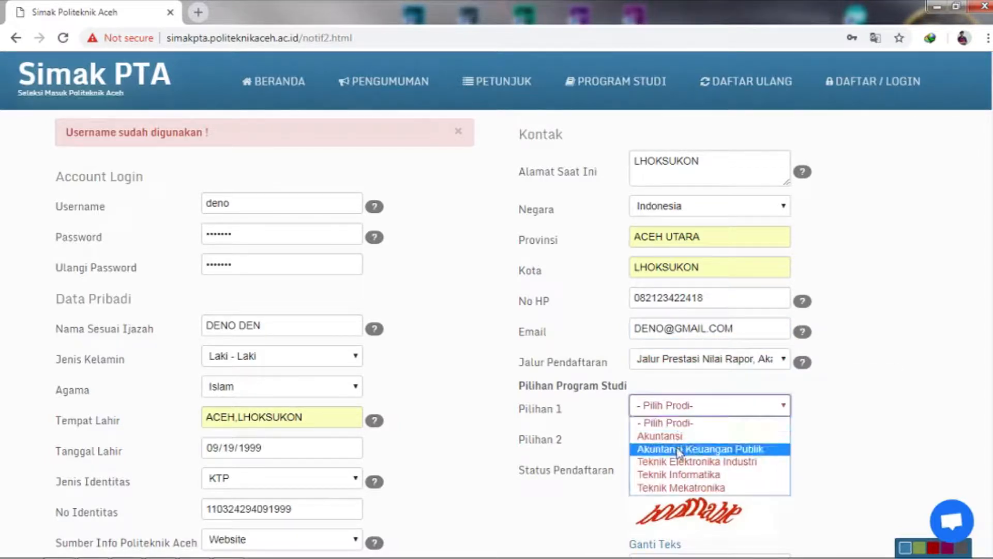
{"action": "left_click", "coordinate": [679, 475]}
{"action": "left_click", "coordinate": [679, 438]}
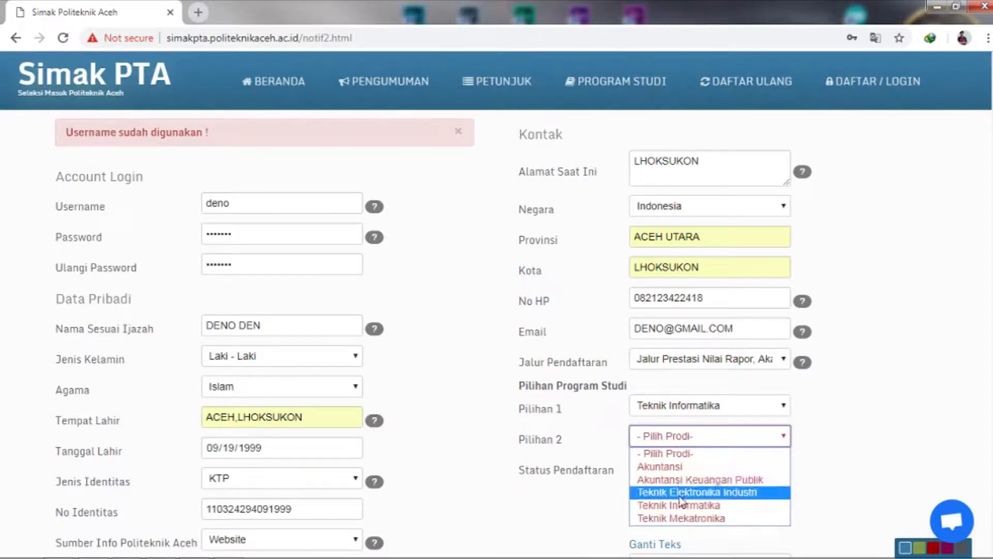
{"action": "left_click", "coordinate": [680, 505]}
{"action": "left_click", "coordinate": [683, 467]}
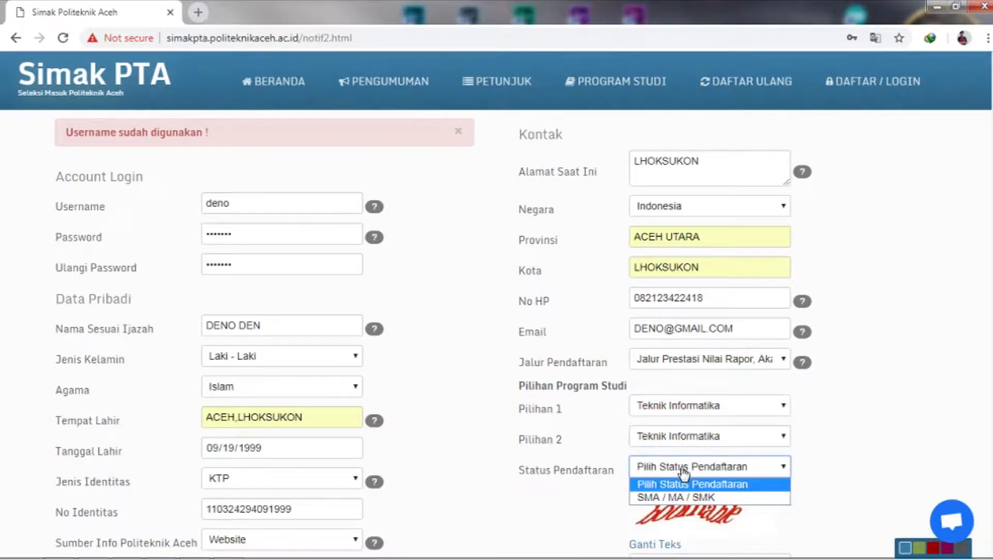
{"action": "left_click", "coordinate": [688, 497]}
Step: Attempt to submit the form, then type the captcha answer into its box
{"action": "scroll", "coordinate": [805, 405], "scroll_direction": "down", "scroll_amount": 2}
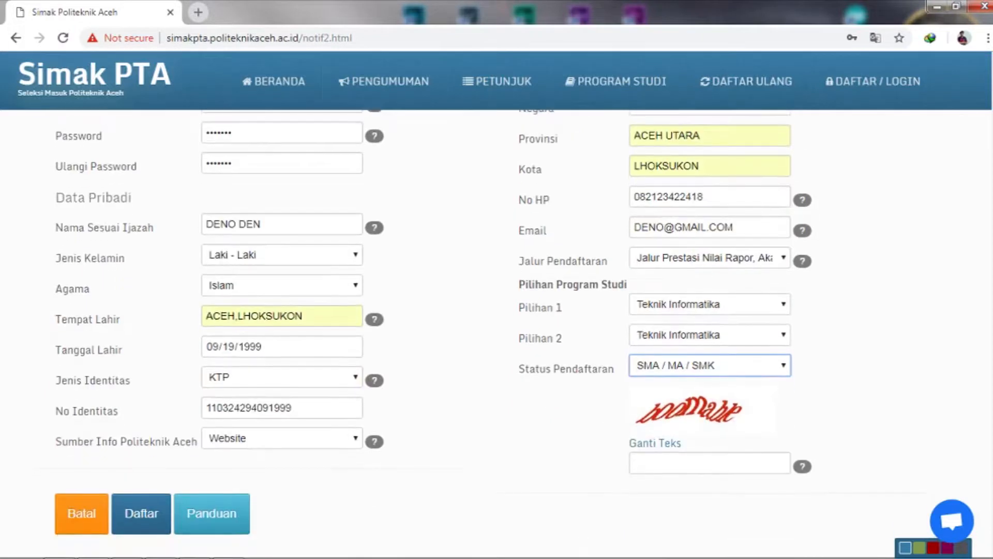
{"action": "left_click", "coordinate": [655, 443]}
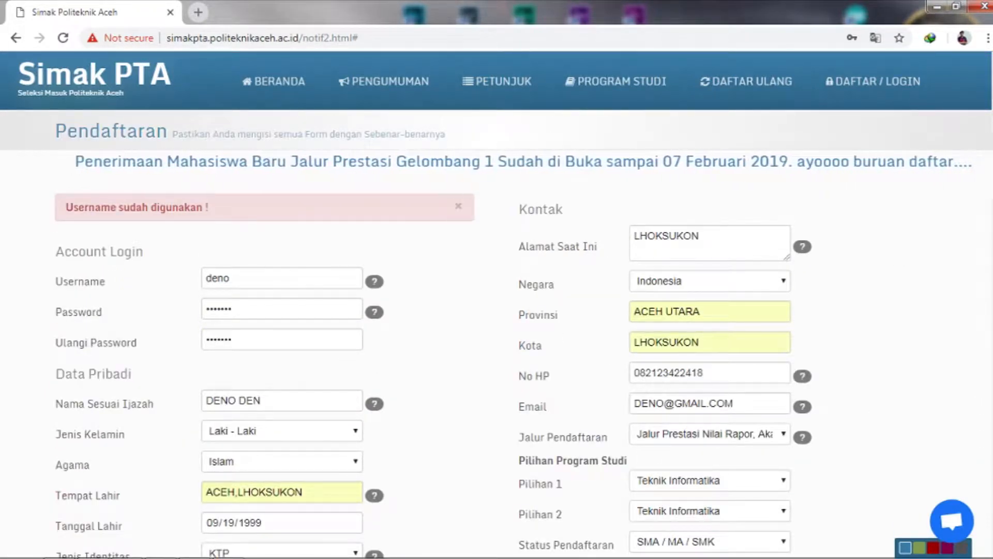
{"action": "scroll", "coordinate": [497, 331], "scroll_direction": "down", "scroll_amount": 3}
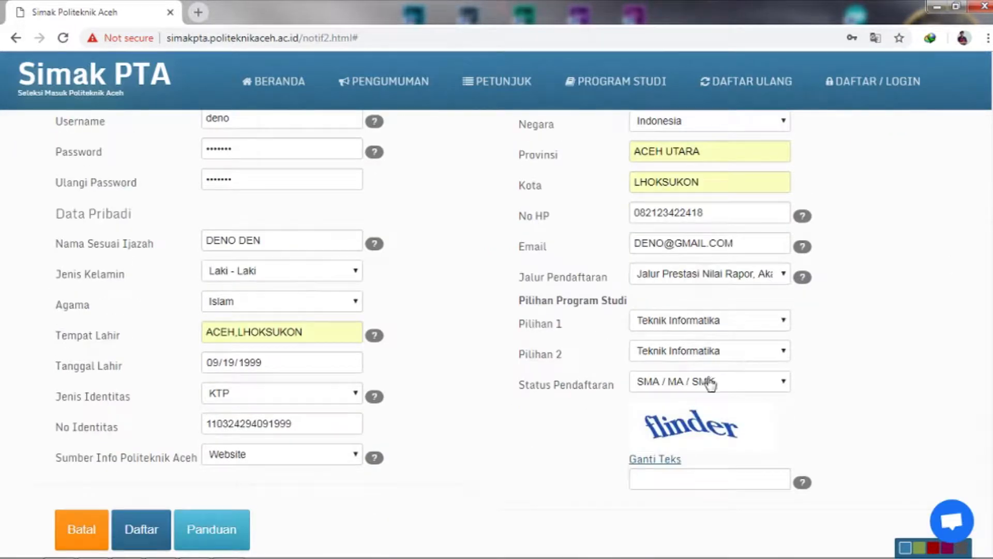
{"action": "left_click", "coordinate": [691, 479]}
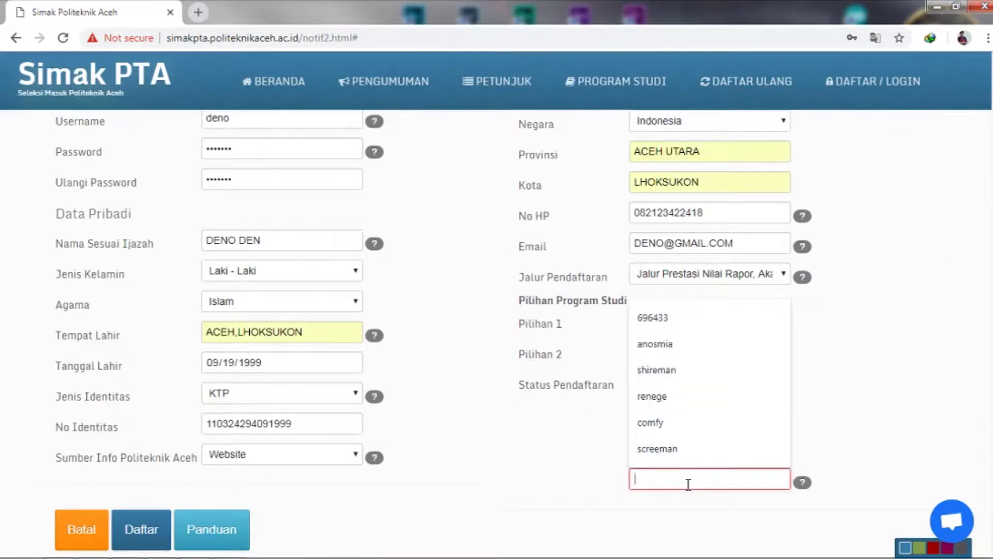
{"action": "type", "text": "FLINDER"}
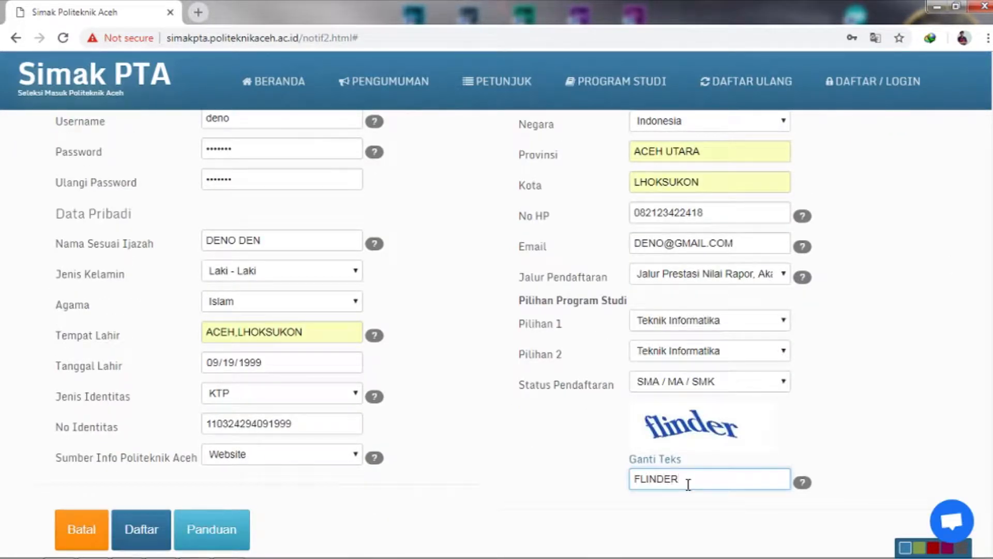
{"action": "type", "text": "flinder"}
Step: Submit the registration, then try logging in with username, password and captcha, which is rejected
{"action": "left_click", "coordinate": [139, 540]}
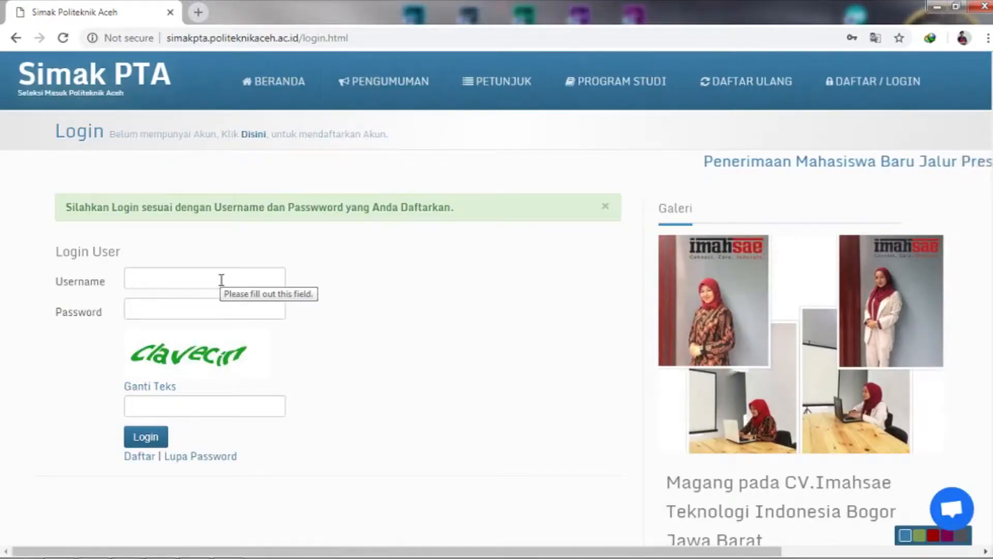
{"action": "left_click", "coordinate": [221, 280]}
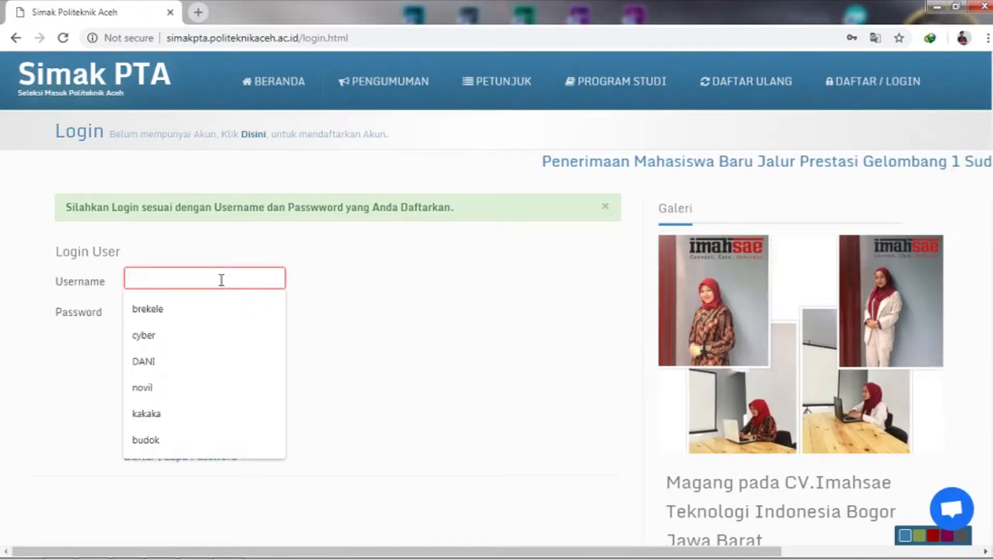
{"action": "type", "text": "deno"}
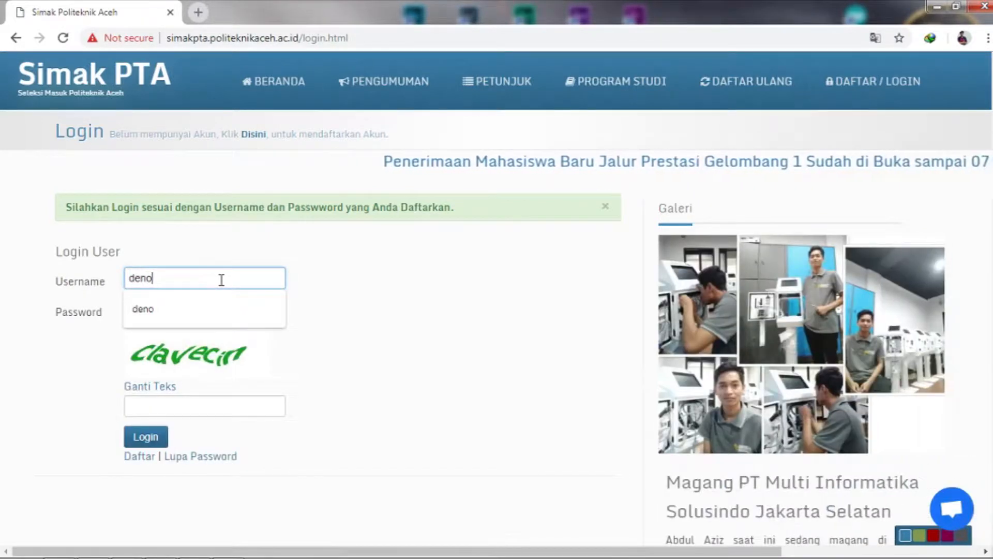
{"action": "left_click", "coordinate": [223, 310]}
{"action": "left_click", "coordinate": [223, 309]}
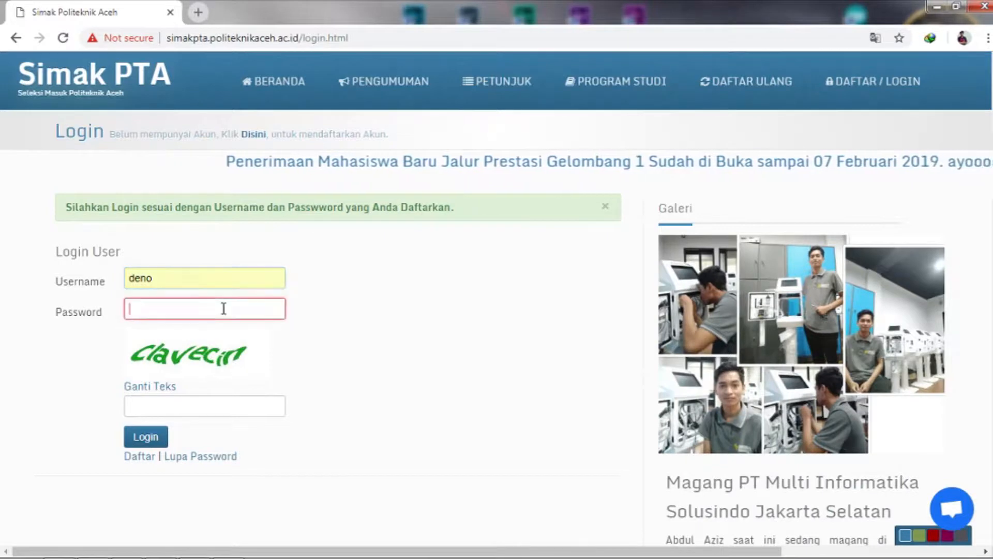
{"action": "type", "text": "•••••••"}
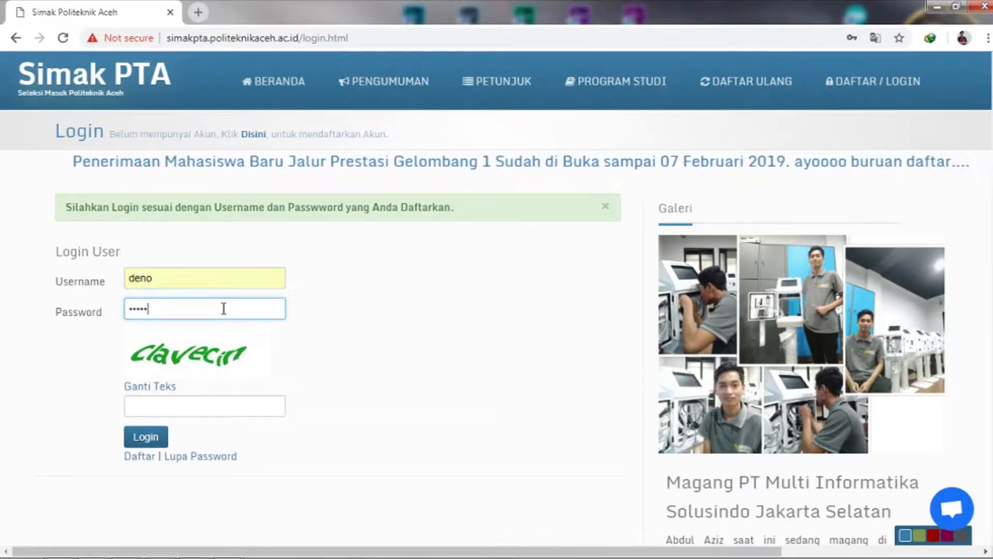
{"action": "left_click", "coordinate": [193, 413]}
{"action": "type", "text": "cl"}
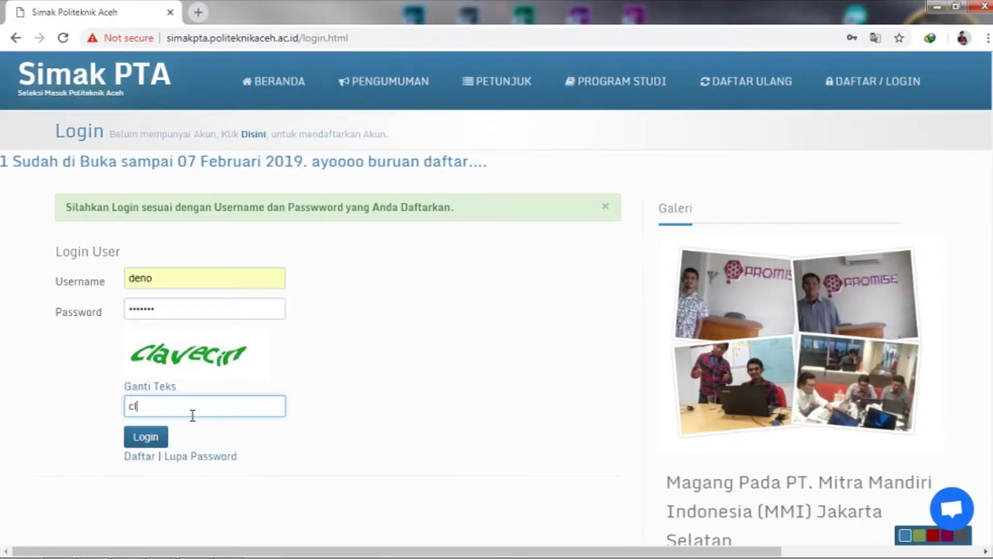
{"action": "type", "text": "vecin"}
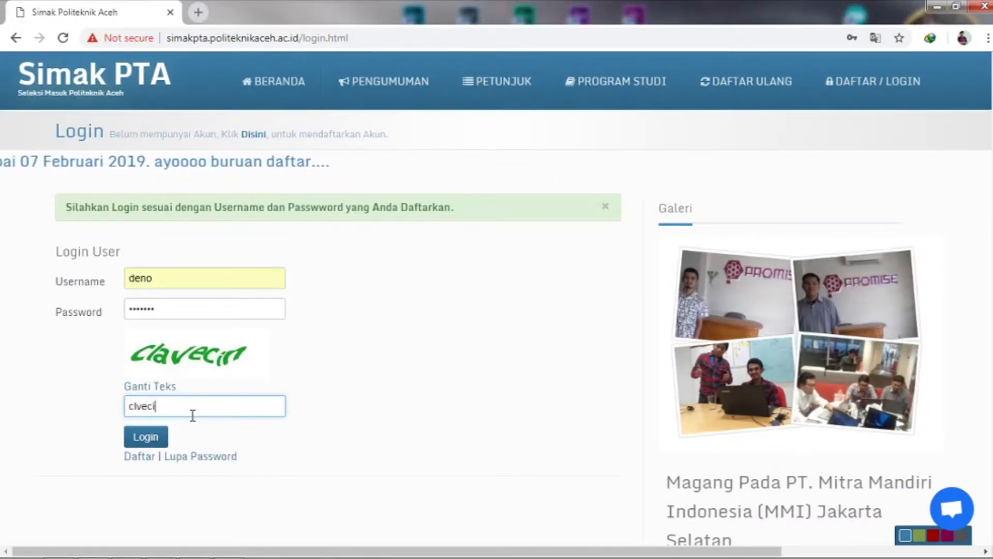
{"action": "left_click", "coordinate": [155, 436]}
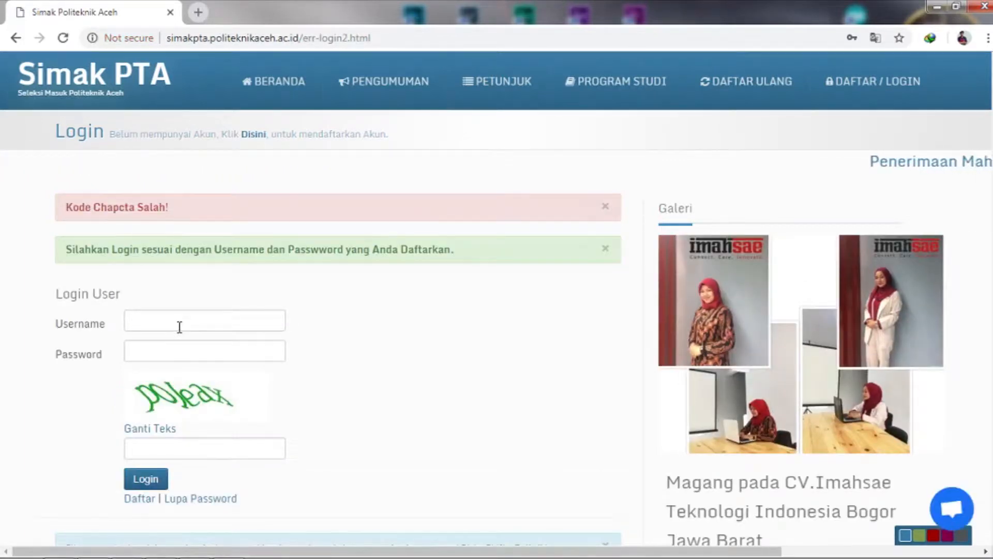
Step: Re-enter username and password, refresh the captcha twice, answer it and log in to My Account
{"action": "left_click", "coordinate": [181, 320]}
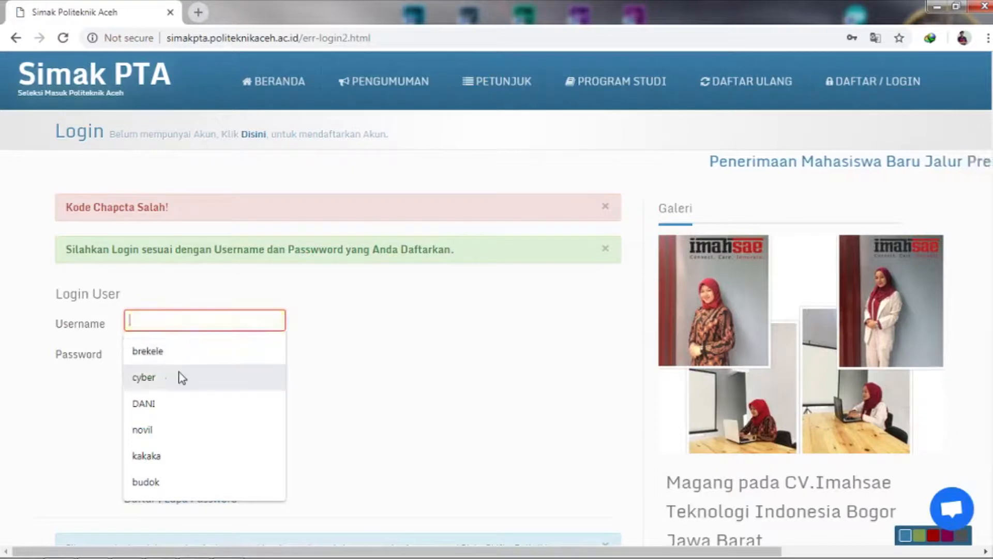
{"action": "type", "text": "deno"}
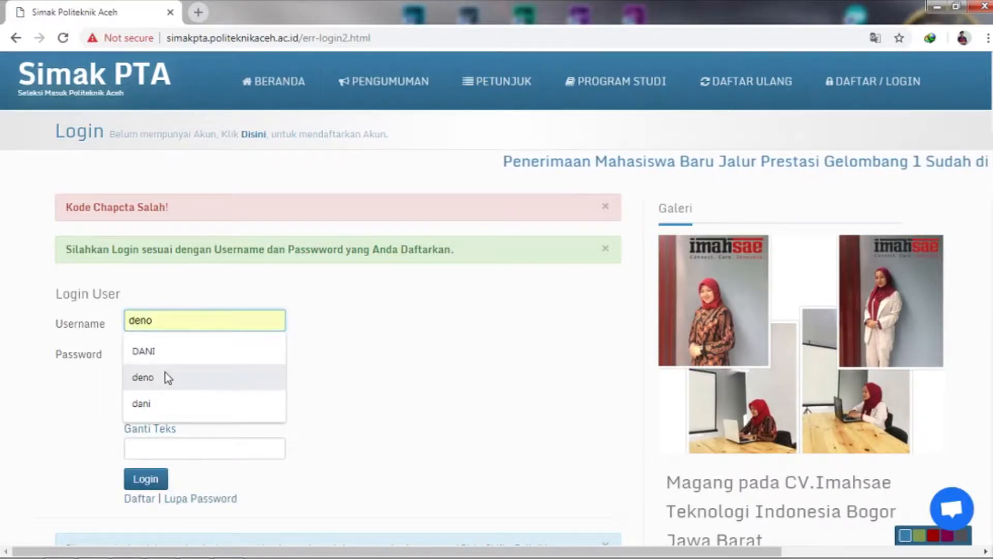
{"action": "left_click", "coordinate": [165, 376]}
{"action": "left_click", "coordinate": [167, 351]}
{"action": "type", "text": "123"}
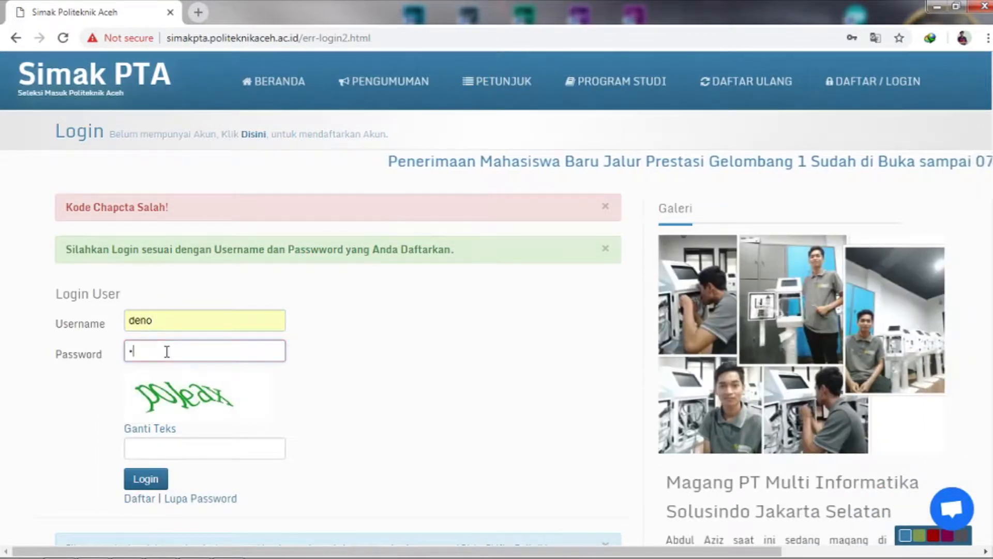
{"action": "type", "text": "4567"}
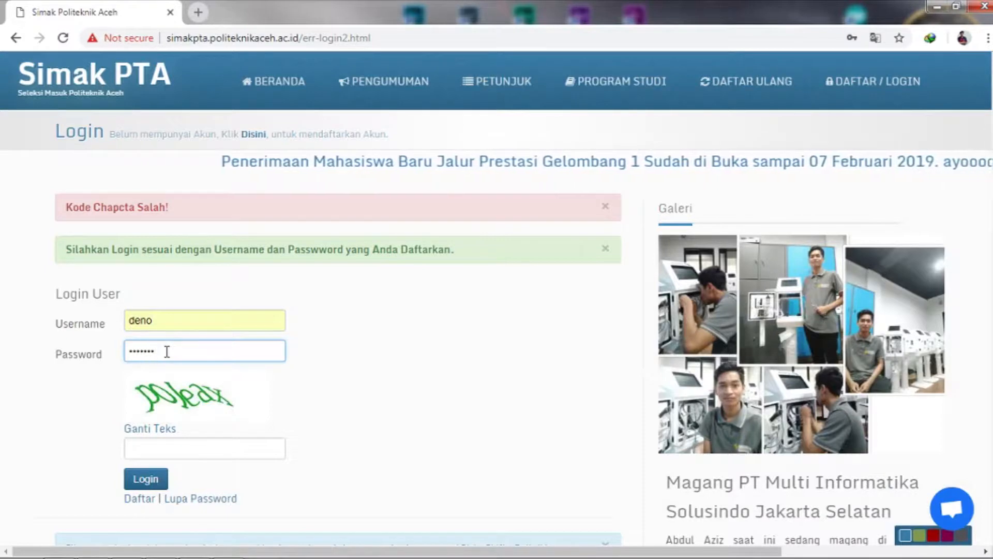
{"action": "left_click", "coordinate": [172, 455]}
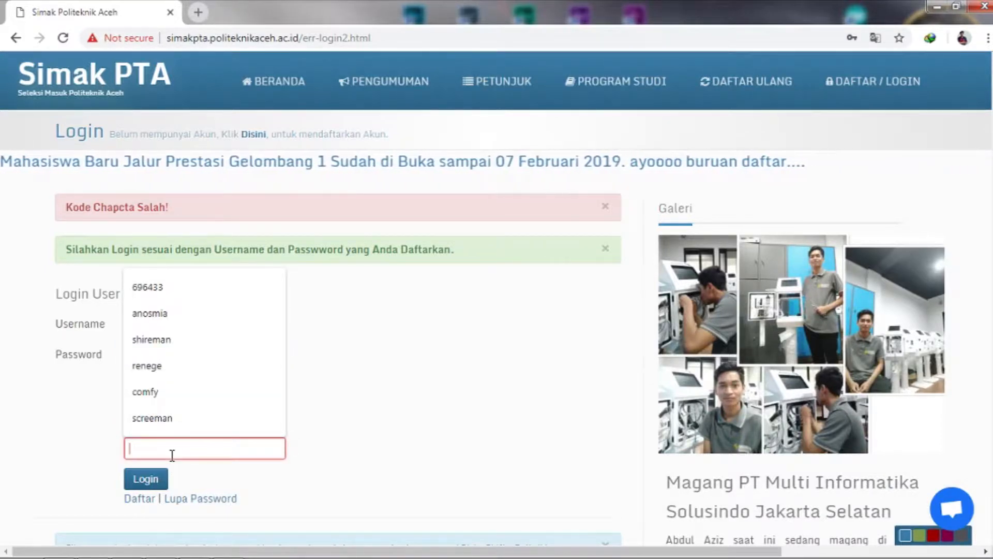
{"action": "type", "text": "P"}
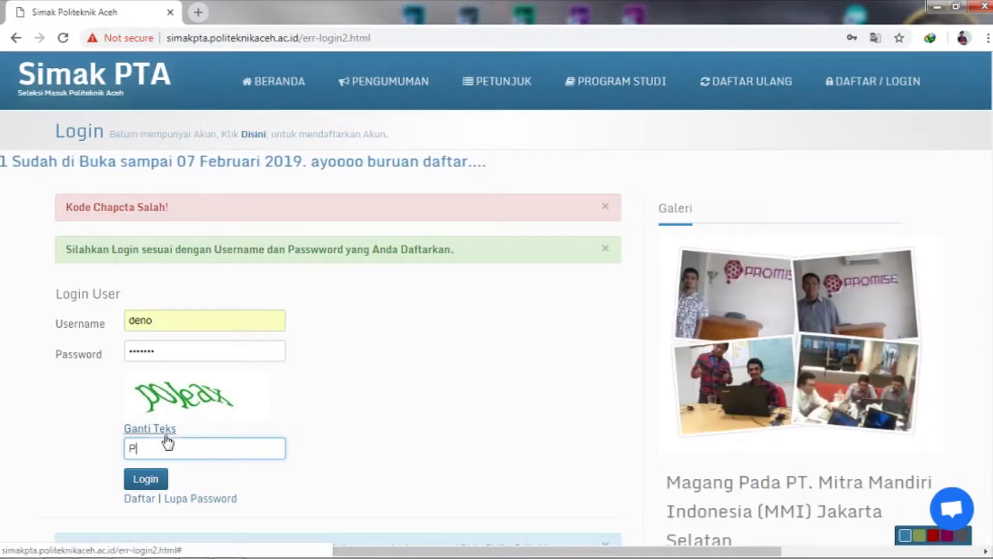
{"action": "left_click", "coordinate": [166, 436]}
{"action": "left_click", "coordinate": [169, 433]}
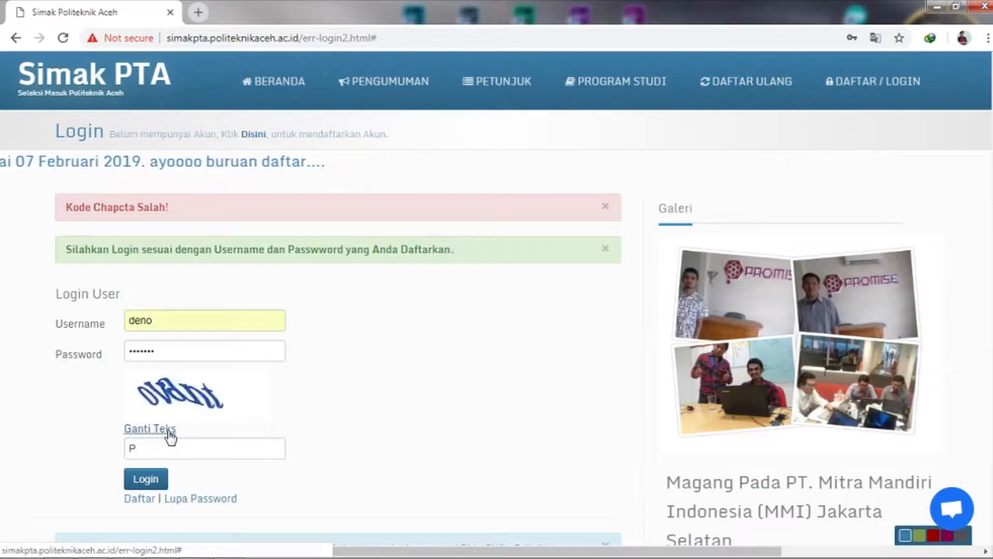
{"action": "left_click", "coordinate": [165, 446]}
{"action": "key", "text": "BackSpace"}
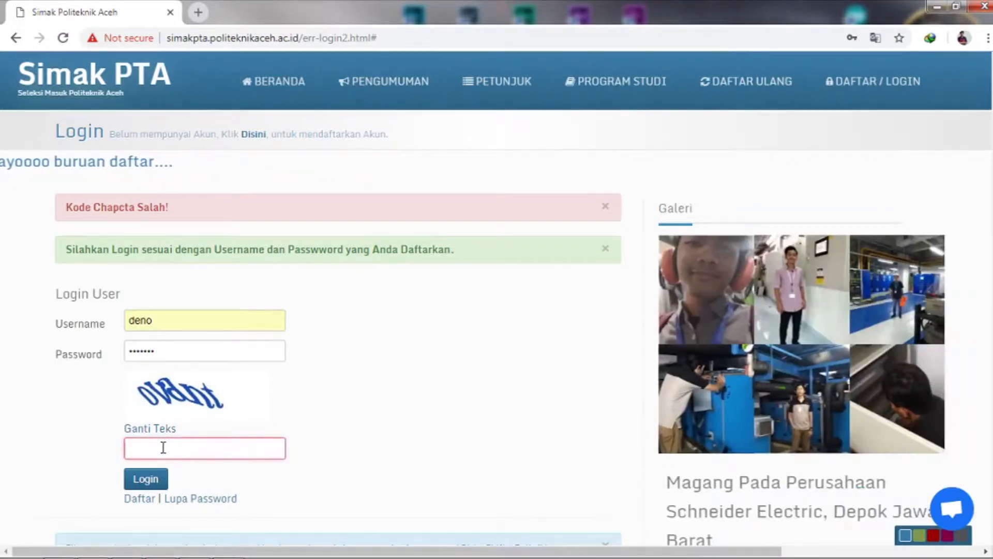
{"action": "type", "text": "ovant"}
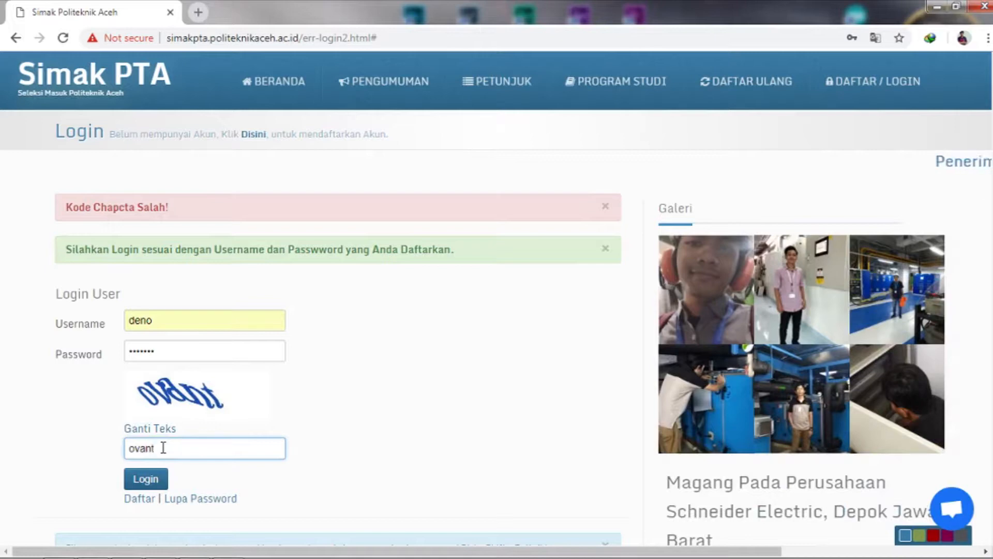
{"action": "left_click", "coordinate": [154, 475]}
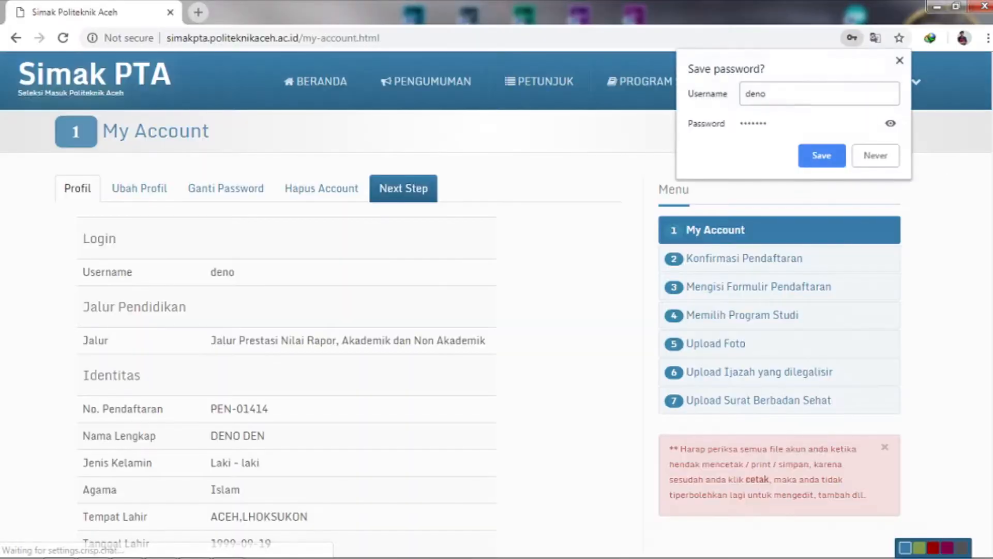
Step: Decline saving the browser password and look over the editable Ubah Profil form
{"action": "left_click", "coordinate": [876, 156]}
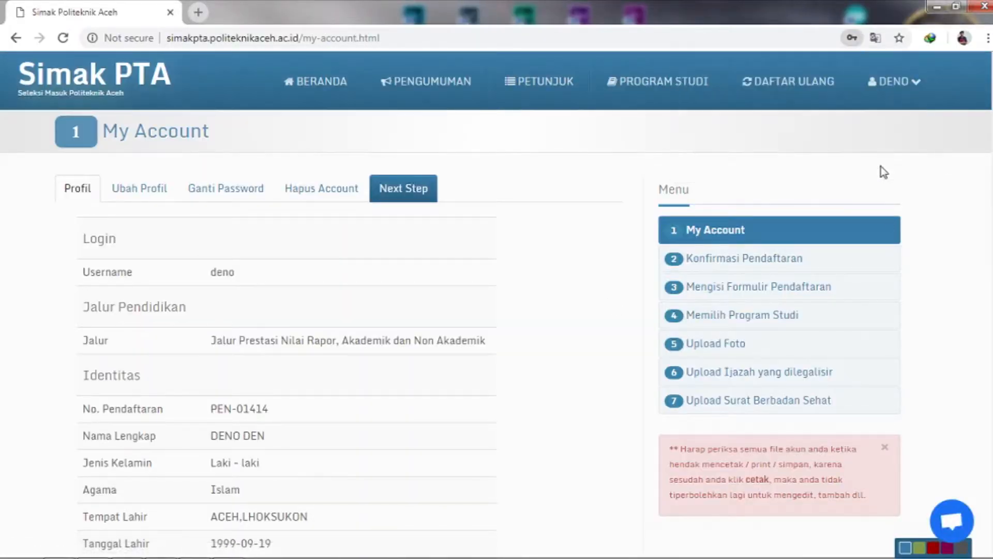
{"action": "scroll", "coordinate": [881, 166], "scroll_direction": "down", "scroll_amount": 5}
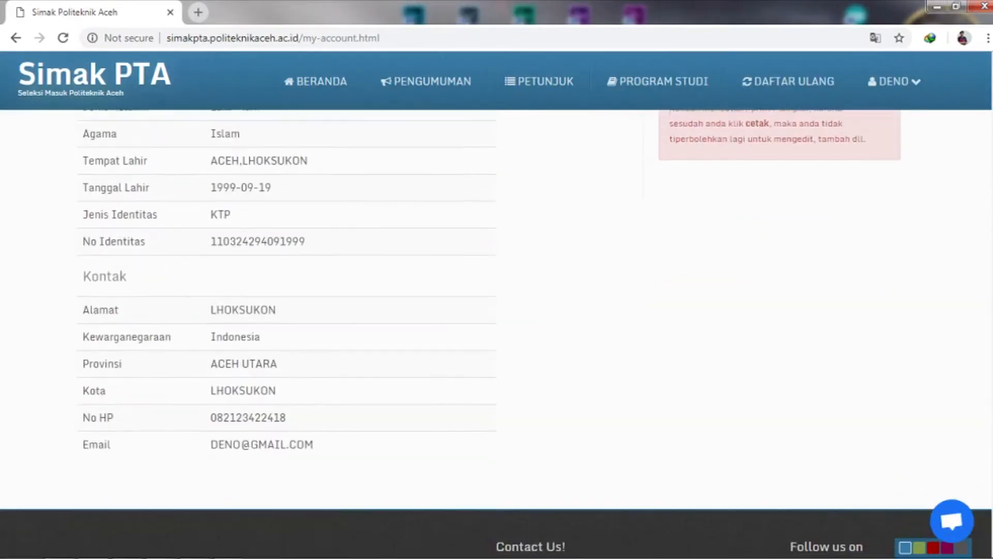
{"action": "scroll", "coordinate": [489, 310], "scroll_direction": "up", "scroll_amount": 7}
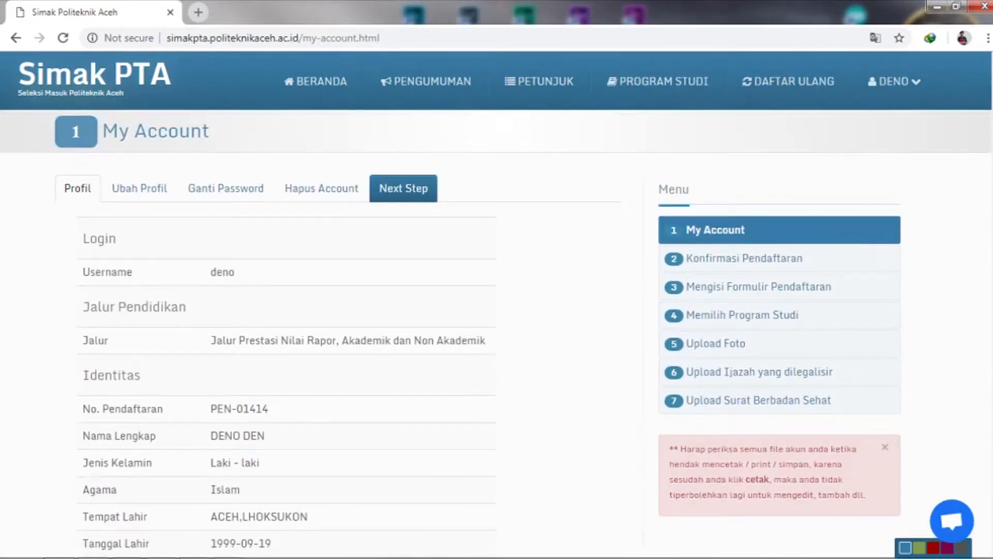
{"action": "left_click", "coordinate": [155, 209]}
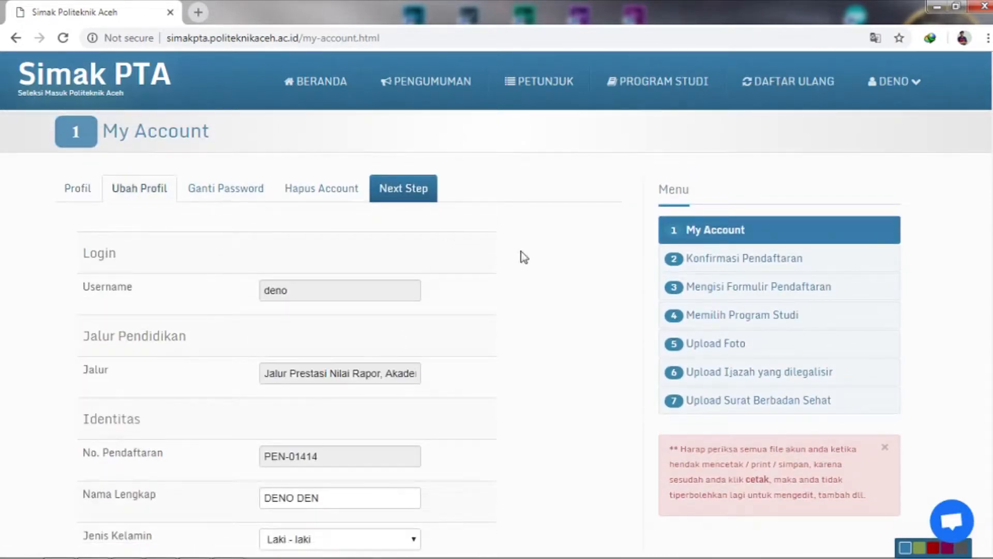
{"action": "scroll", "coordinate": [497, 331], "scroll_direction": "down", "scroll_amount": 14}
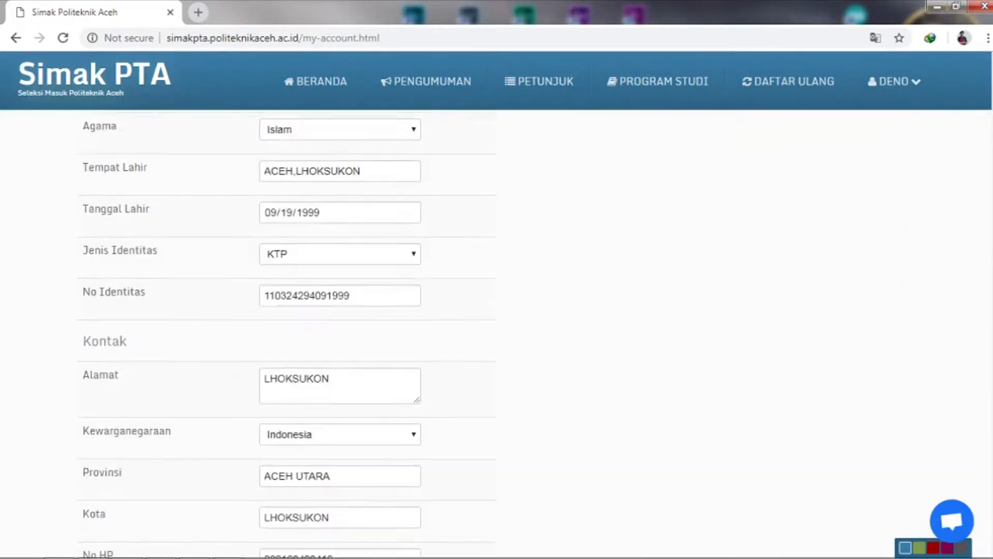
{"action": "scroll", "coordinate": [496, 331], "scroll_direction": "down", "scroll_amount": 3}
{"action": "scroll", "coordinate": [497, 331], "scroll_direction": "up", "scroll_amount": 15}
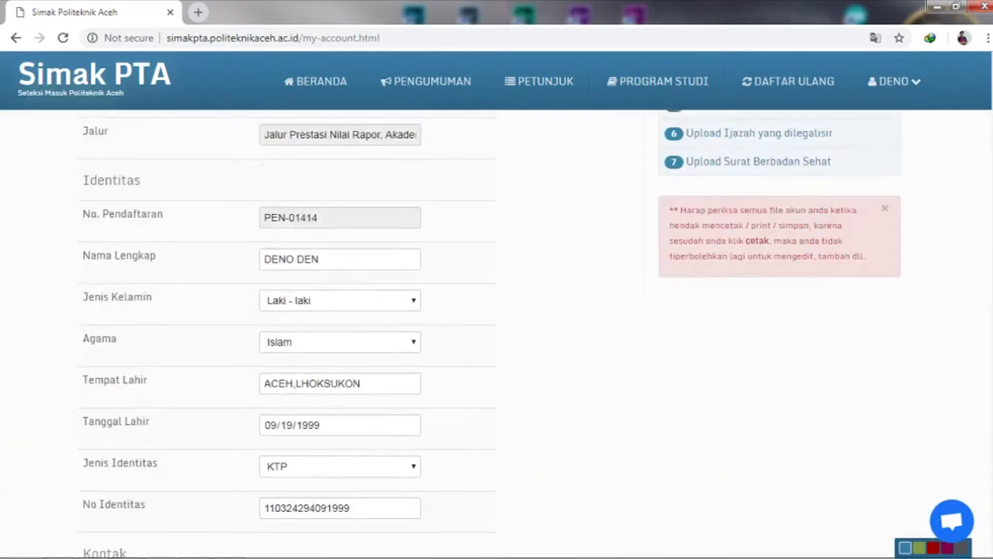
{"action": "scroll", "coordinate": [497, 332], "scroll_direction": "up", "scroll_amount": 2}
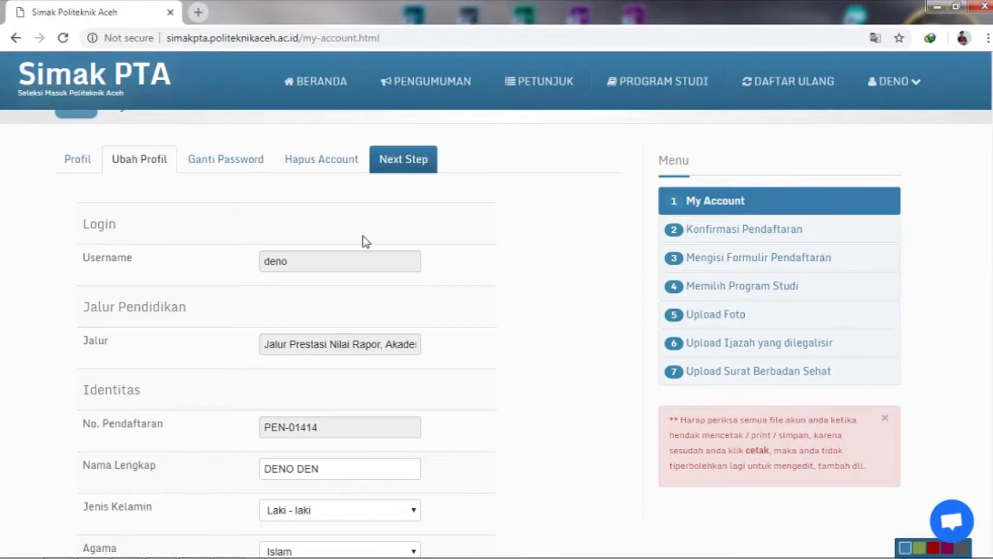
Step: View the Ganti Password and Hapus Account sections, then proceed to the Konfirmasi step
{"action": "left_click", "coordinate": [257, 167]}
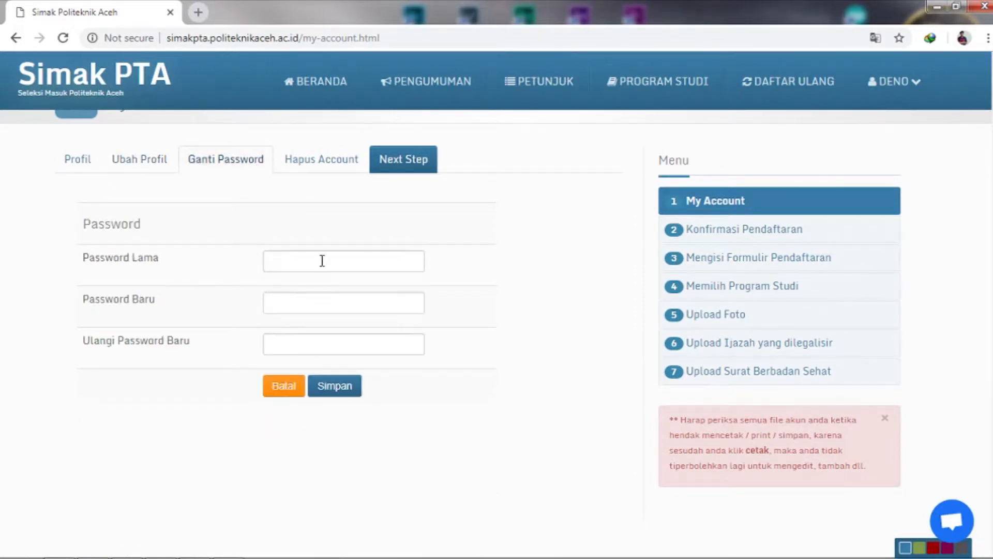
{"action": "left_click", "coordinate": [331, 163]}
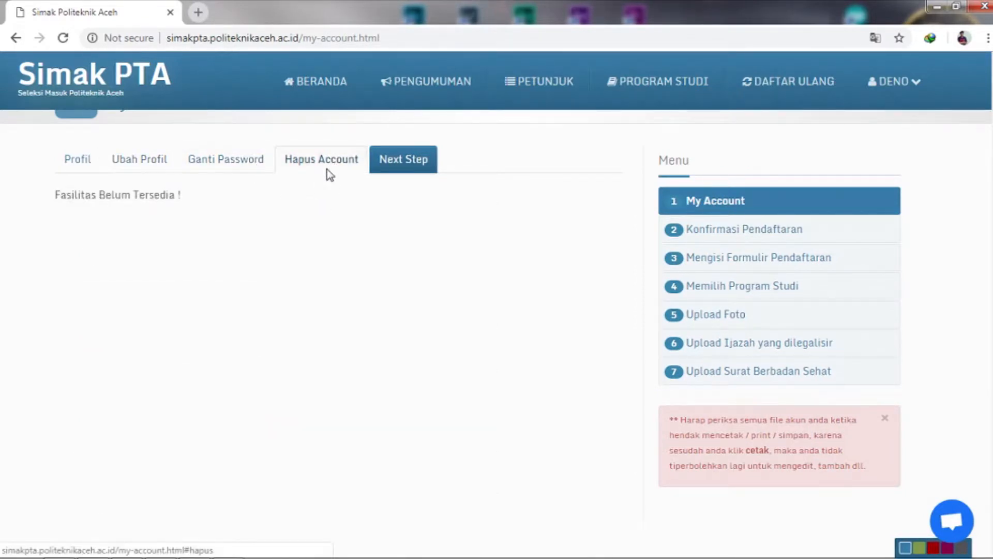
{"action": "left_click", "coordinate": [428, 171]}
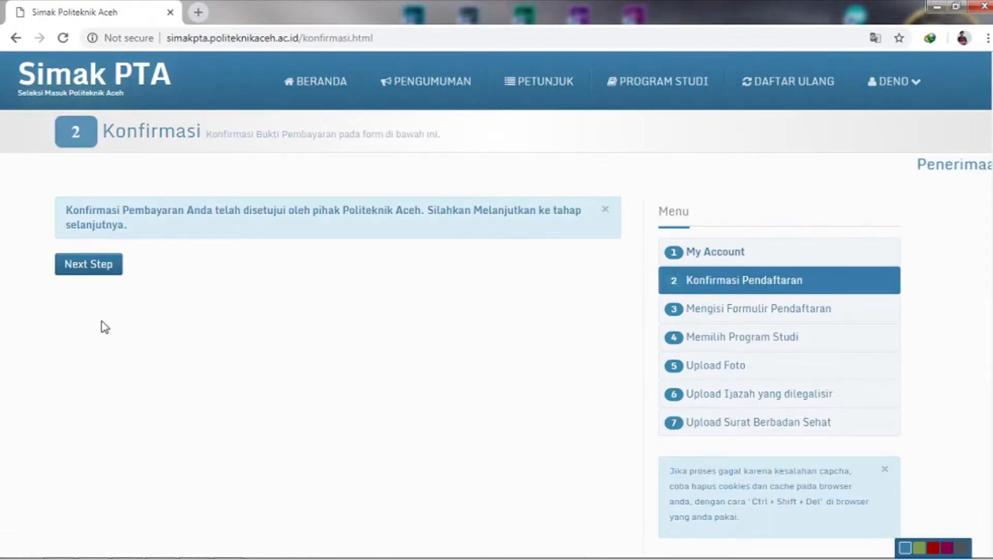
Step: On the registration form step, enter SMAN 3 PUTRA BANGSA as the school of origin
{"action": "left_click", "coordinate": [98, 271]}
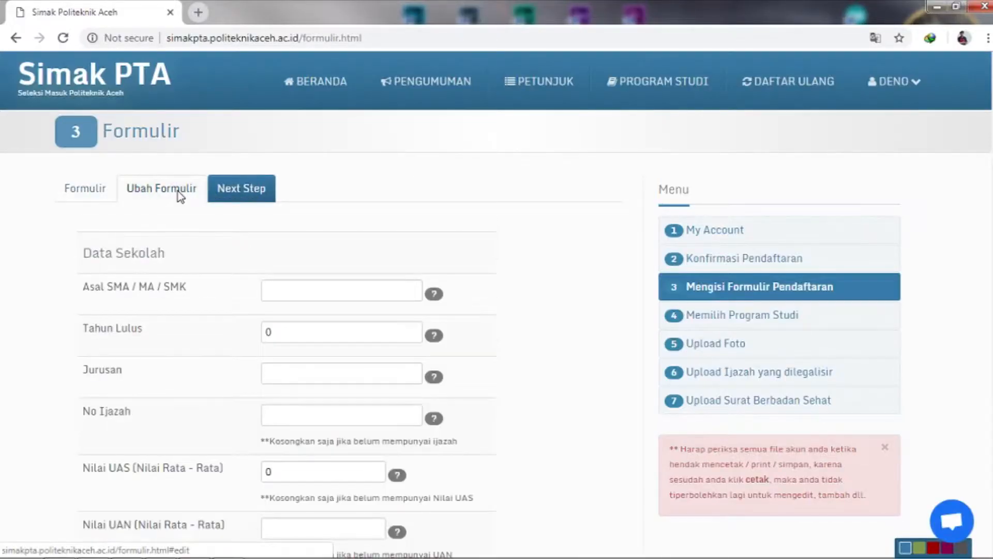
{"action": "left_click", "coordinate": [329, 293]}
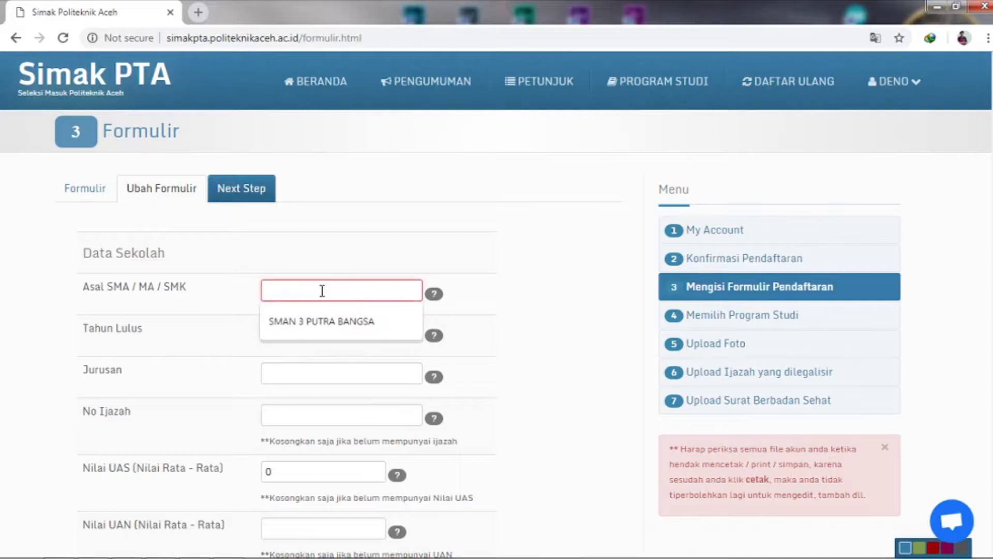
{"action": "left_click", "coordinate": [322, 324]}
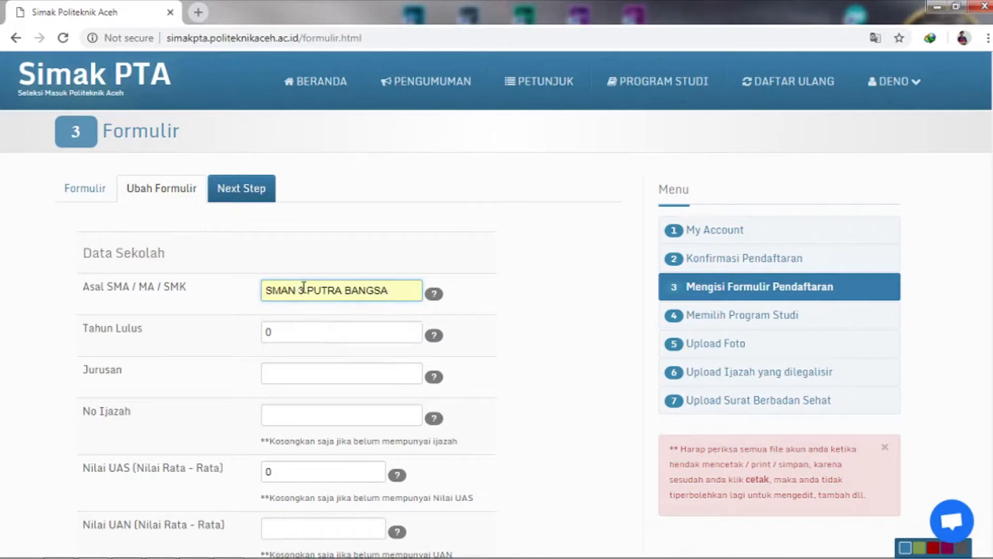
{"action": "left_click", "coordinate": [305, 288]}
{"action": "key", "text": "BackSpace"}
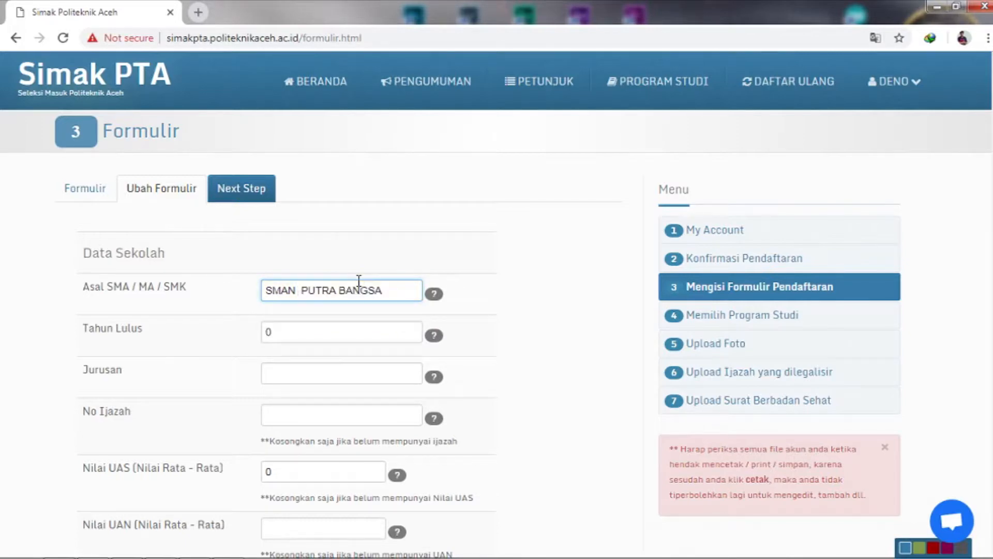
{"action": "type", "text": "2"}
{"action": "key", "text": "BackSpace"}
{"action": "type", "text": "3"}
Step: Set graduation year 2014, major IPS, and type a certificate number
{"action": "left_click", "coordinate": [295, 333]}
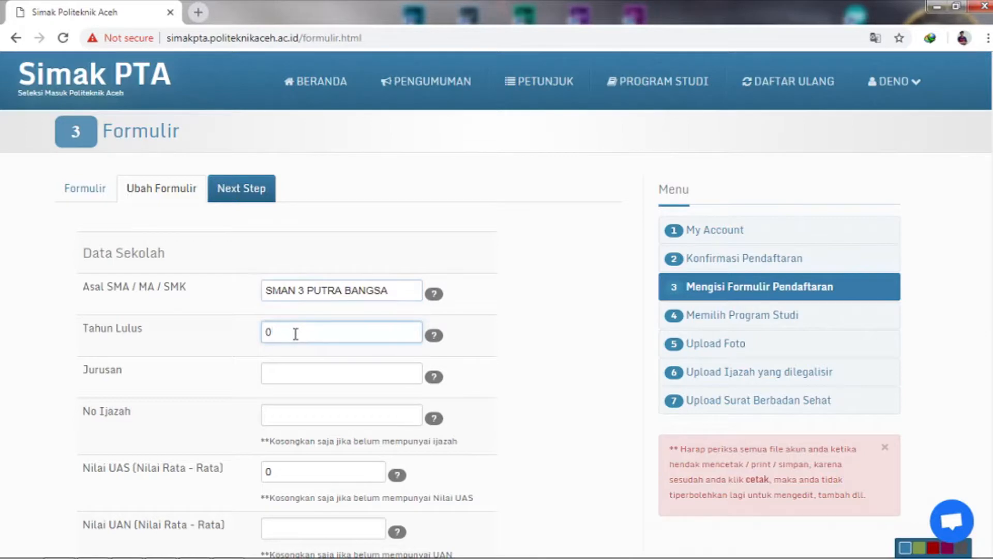
{"action": "key", "text": "BackSpace"}
{"action": "type", "text": "2014"}
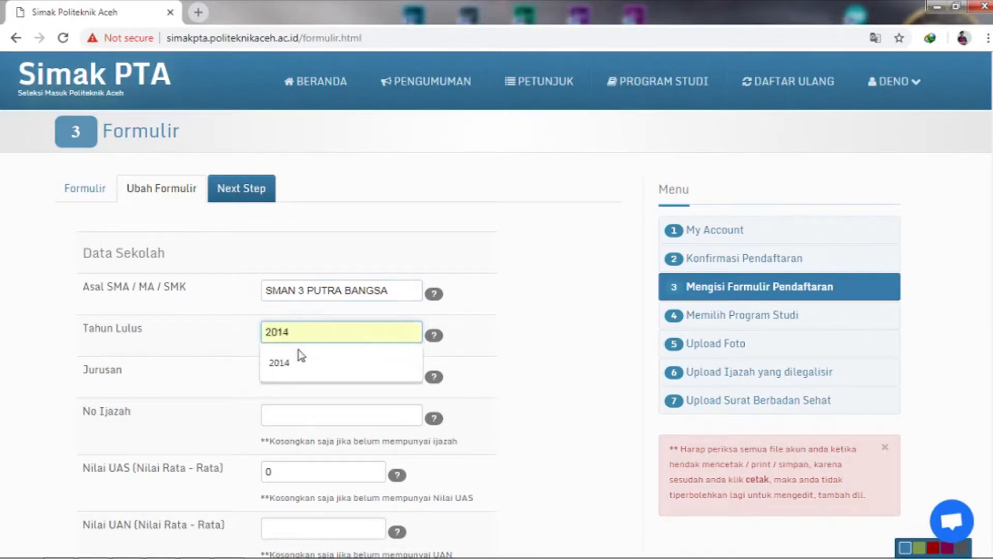
{"action": "left_click", "coordinate": [299, 355]}
{"action": "left_click", "coordinate": [302, 371]}
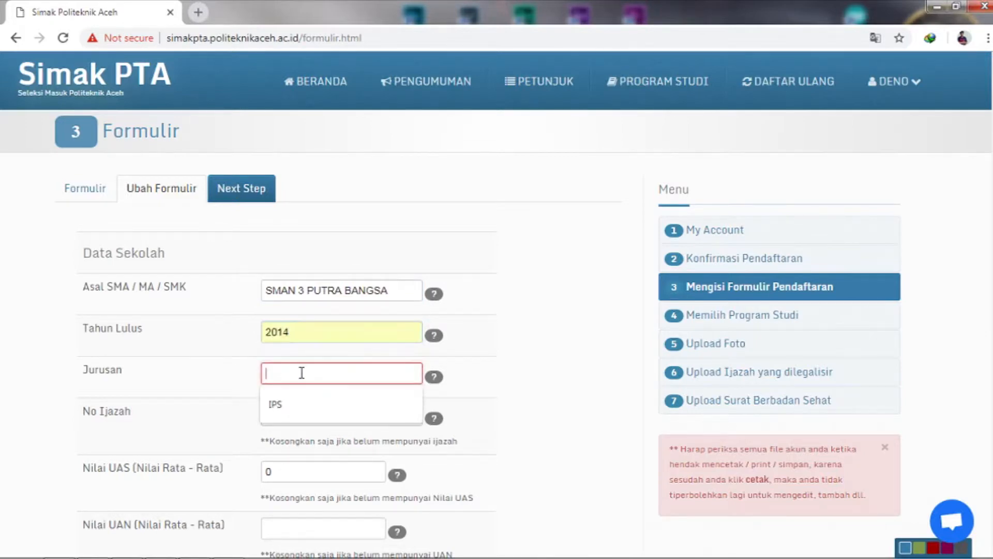
{"action": "left_click", "coordinate": [294, 403]}
{"action": "left_click", "coordinate": [291, 414]}
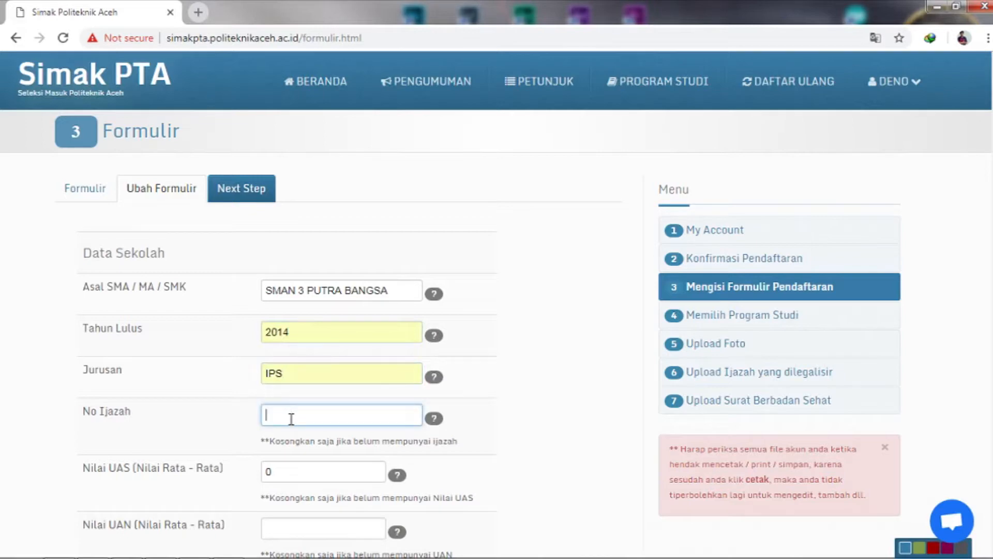
{"action": "type", "text": "021213"}
Step: Clear the certificate number and Nilai UAS values, then save the school data
{"action": "left_click", "coordinate": [290, 472]}
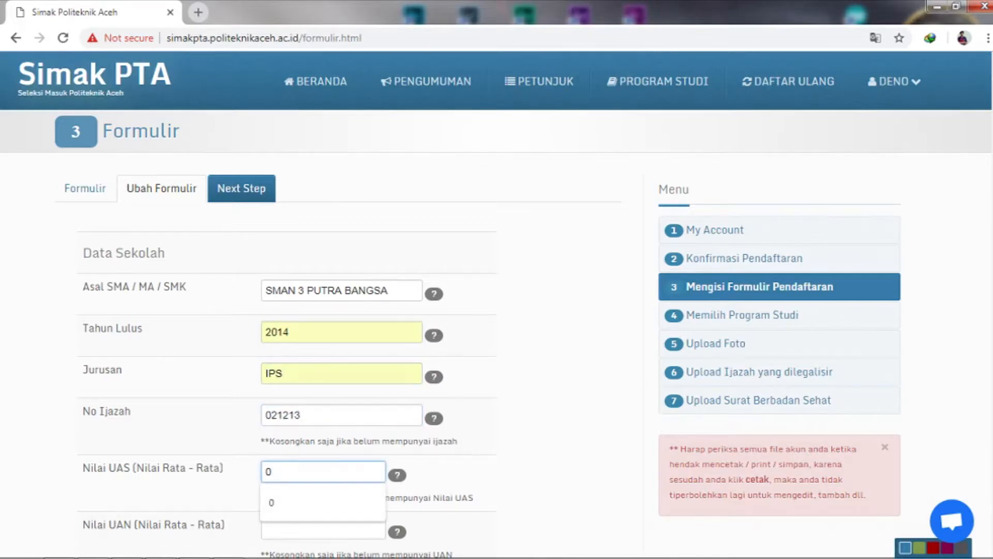
{"action": "scroll", "coordinate": [436, 393], "scroll_direction": "down", "scroll_amount": 2}
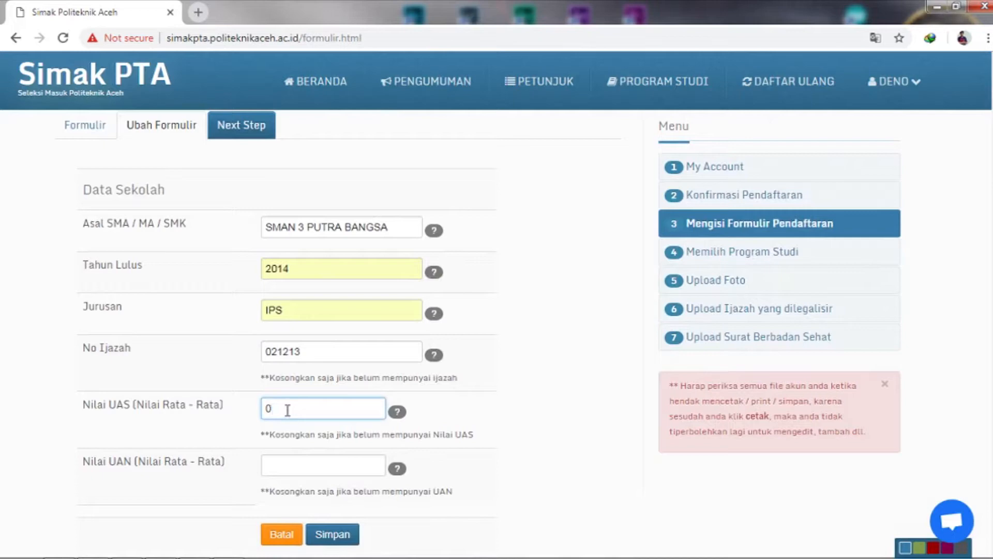
{"action": "left_click_drag", "start_coordinate": [306, 354], "coordinate": [262, 354]}
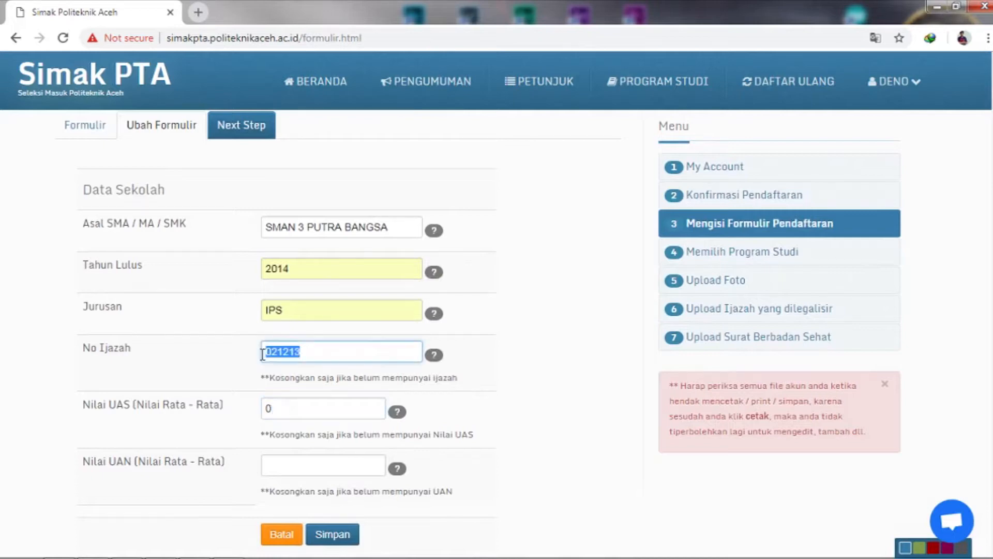
{"action": "key", "text": "BackSpace"}
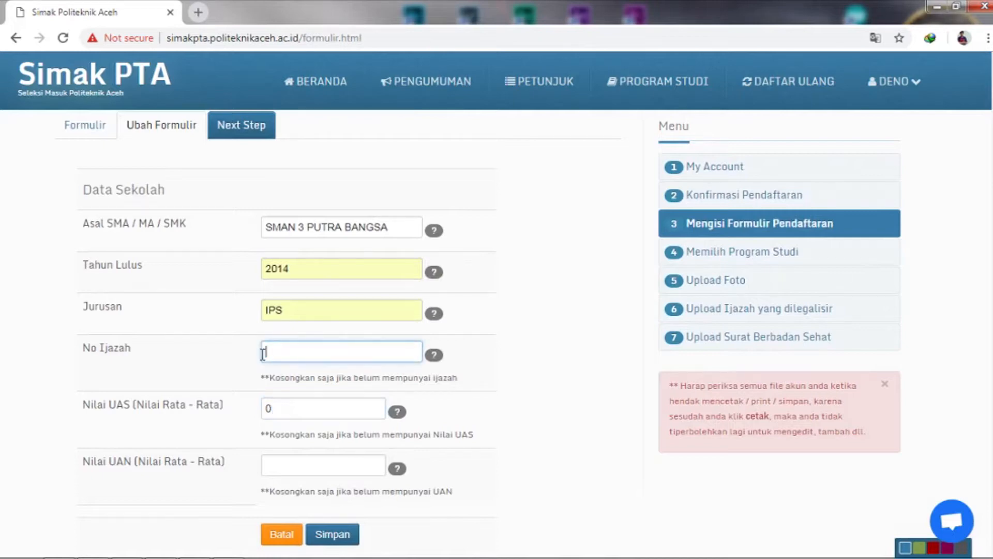
{"action": "left_click", "coordinate": [288, 409]}
{"action": "key", "text": "BackSpace"}
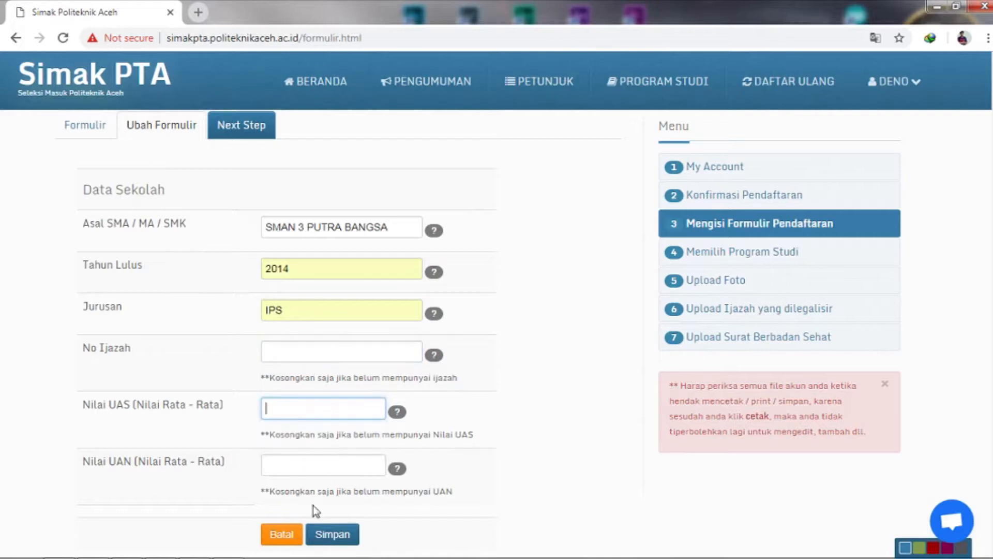
{"action": "left_click", "coordinate": [339, 537]}
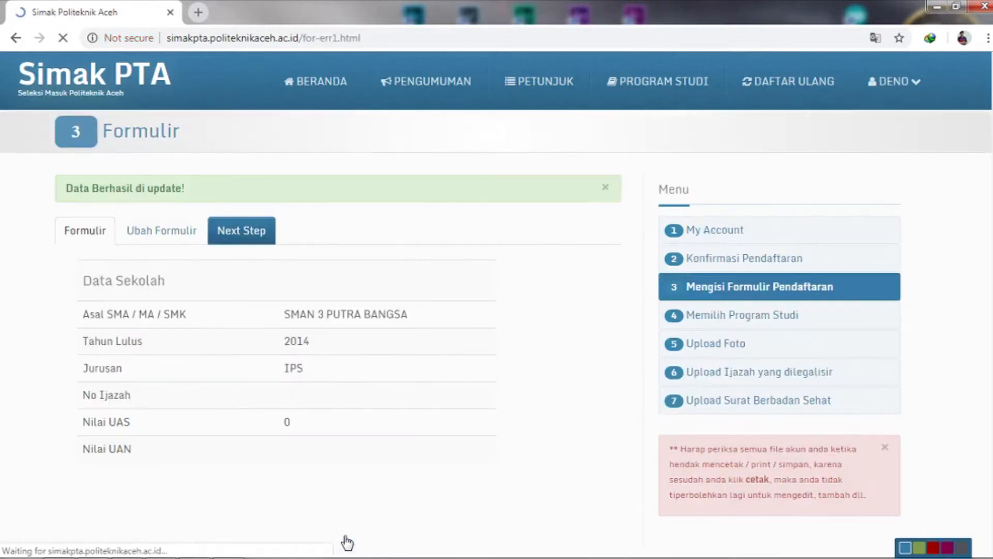
{"action": "left_click", "coordinate": [184, 234]}
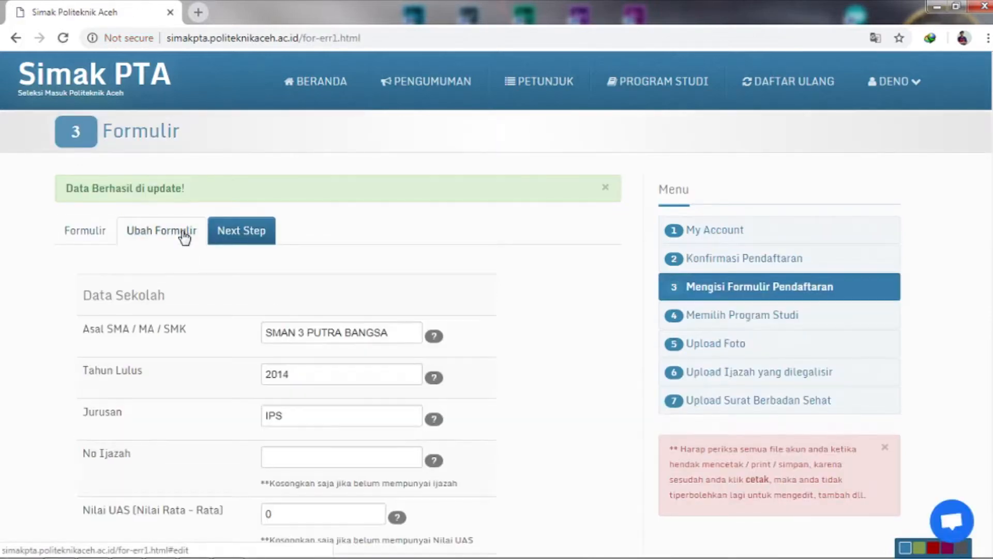
Step: Change Pilihan 1 and Pilihan 2 to Teknik Informatika, then continue to Upload Foto
{"action": "left_click", "coordinate": [226, 231]}
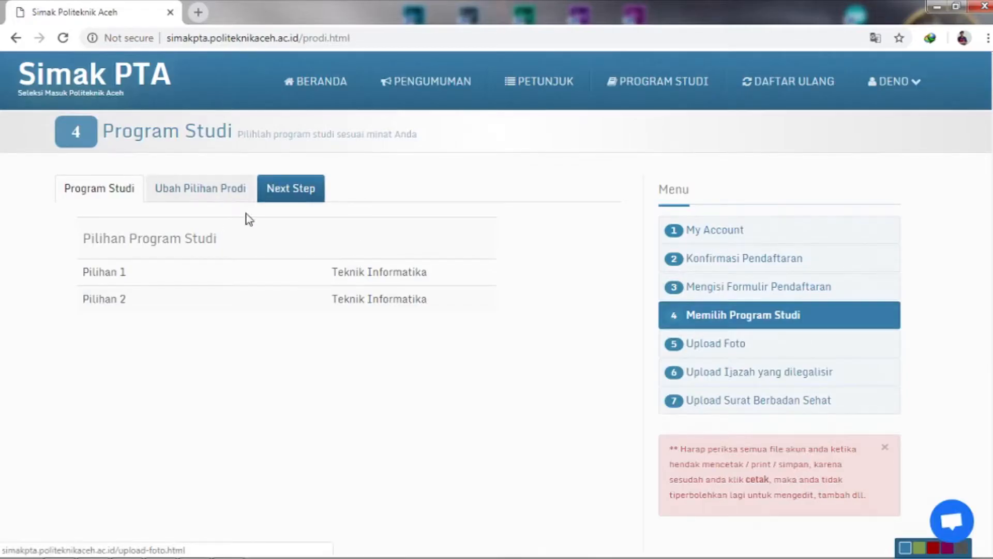
{"action": "left_click", "coordinate": [225, 189]}
{"action": "left_click", "coordinate": [346, 293]}
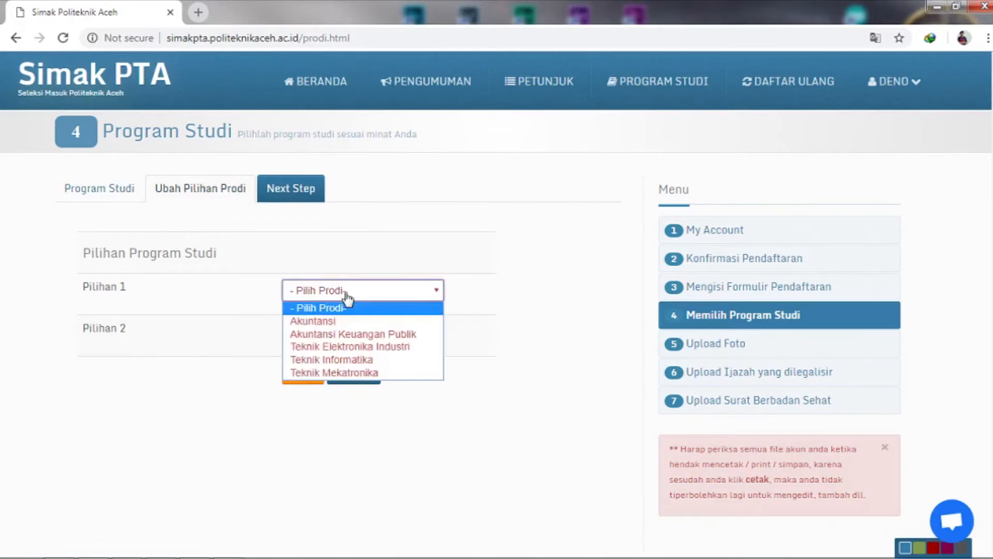
{"action": "left_click", "coordinate": [369, 359]}
{"action": "left_click", "coordinate": [365, 334]}
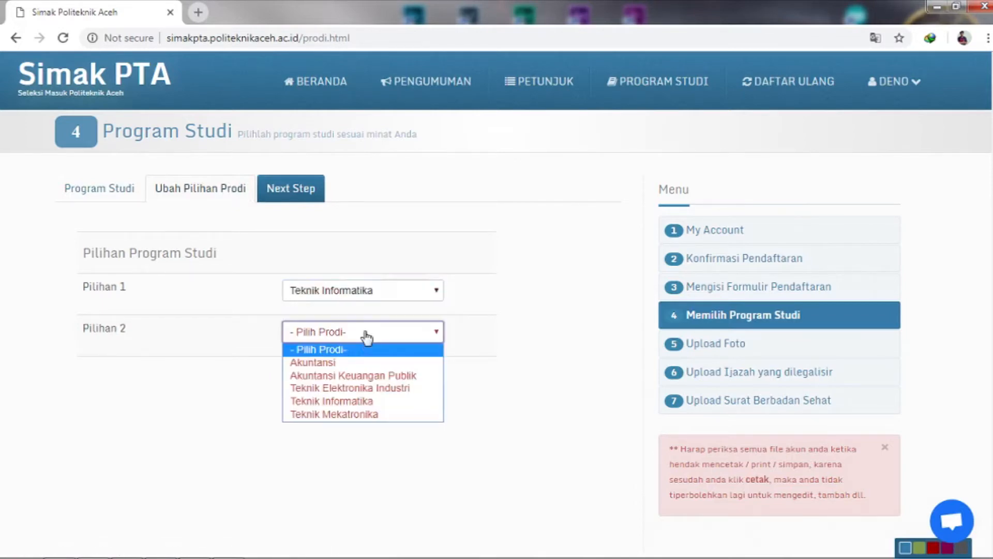
{"action": "left_click", "coordinate": [357, 403]}
{"action": "left_click", "coordinate": [303, 196]}
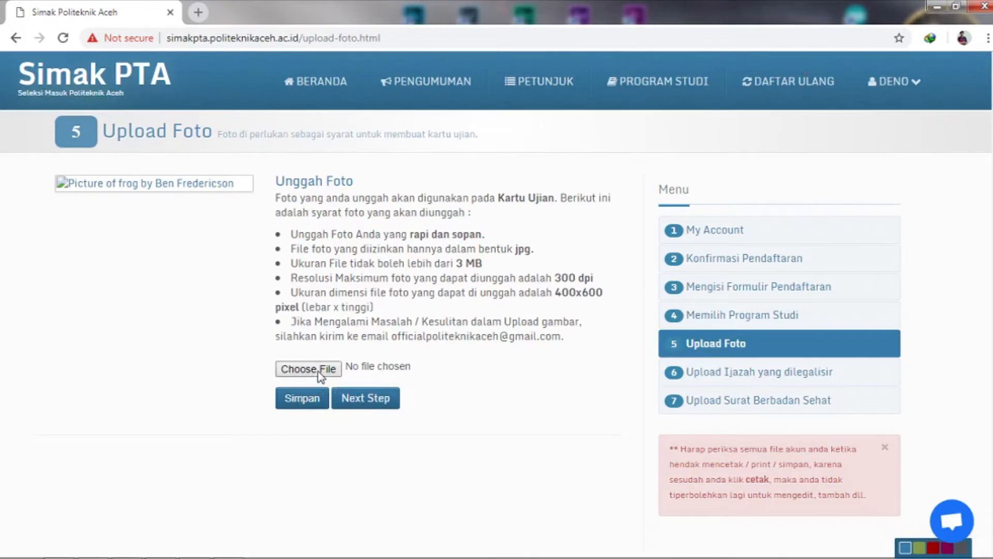
Step: Upload and save ATV Offroad Fury 2.jpg from Downloads as the photo, then advance to step 6
{"action": "left_click", "coordinate": [309, 369]}
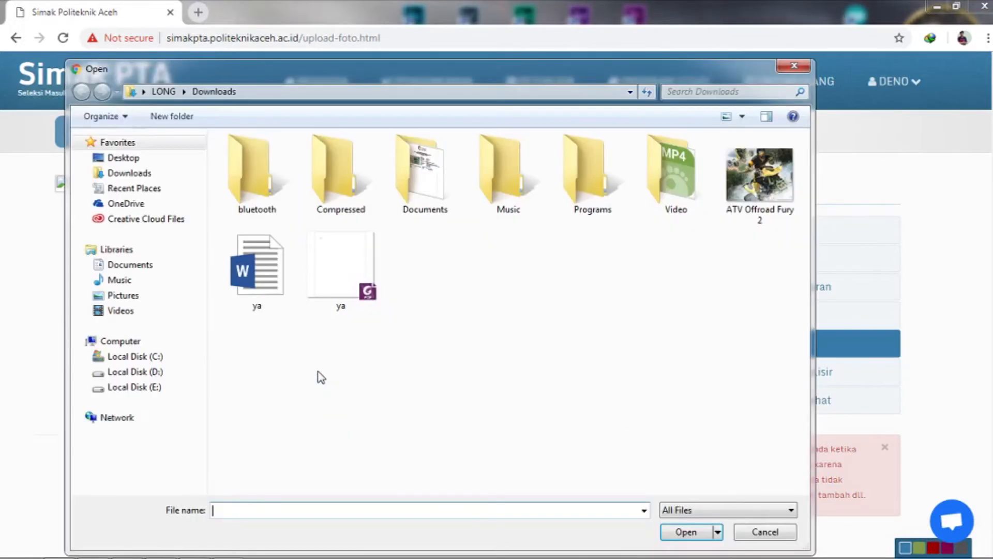
{"action": "double_click", "coordinate": [756, 205]}
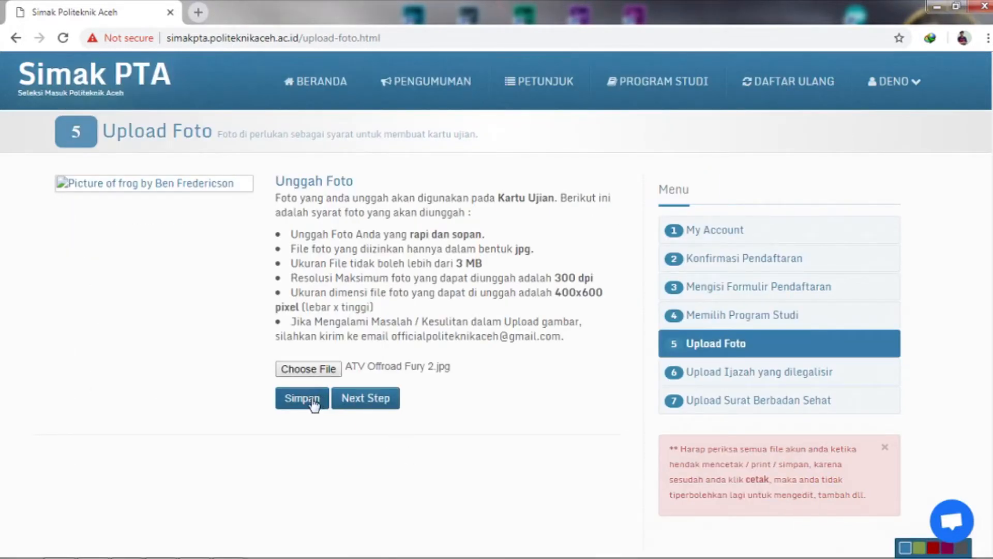
{"action": "left_click", "coordinate": [313, 402]}
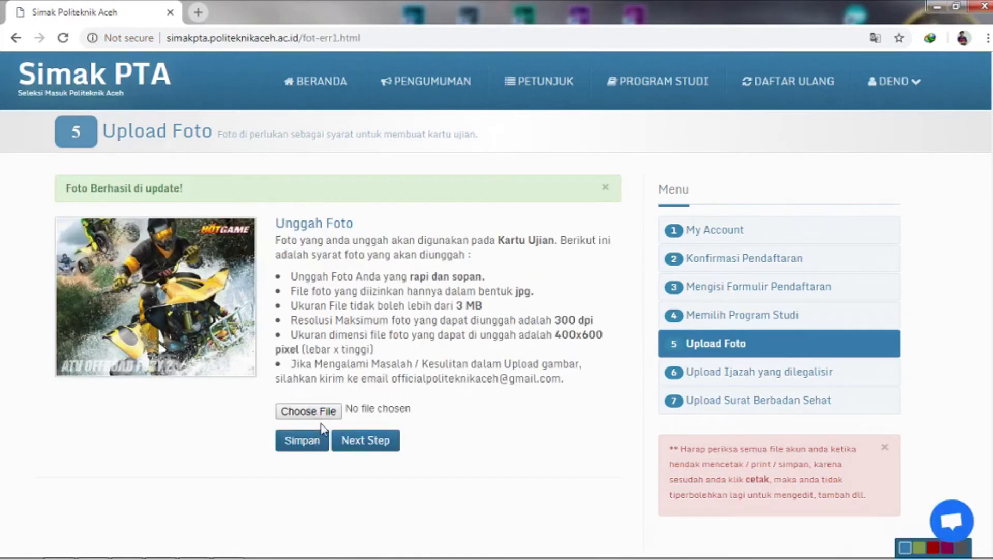
{"action": "left_click", "coordinate": [348, 442]}
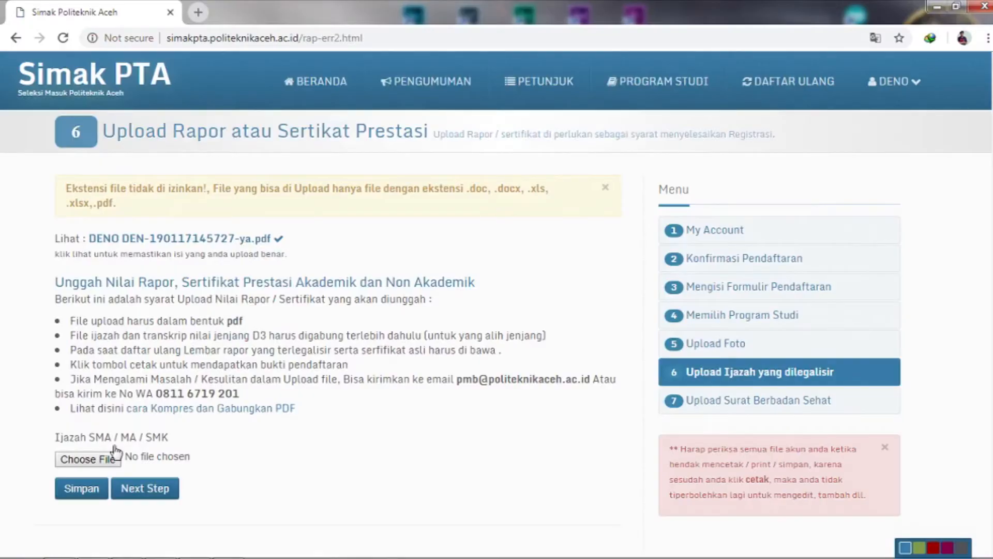
Step: Upload and save ya.pdf as the step-6 diploma file, then advance to step 7
{"action": "left_click", "coordinate": [113, 461]}
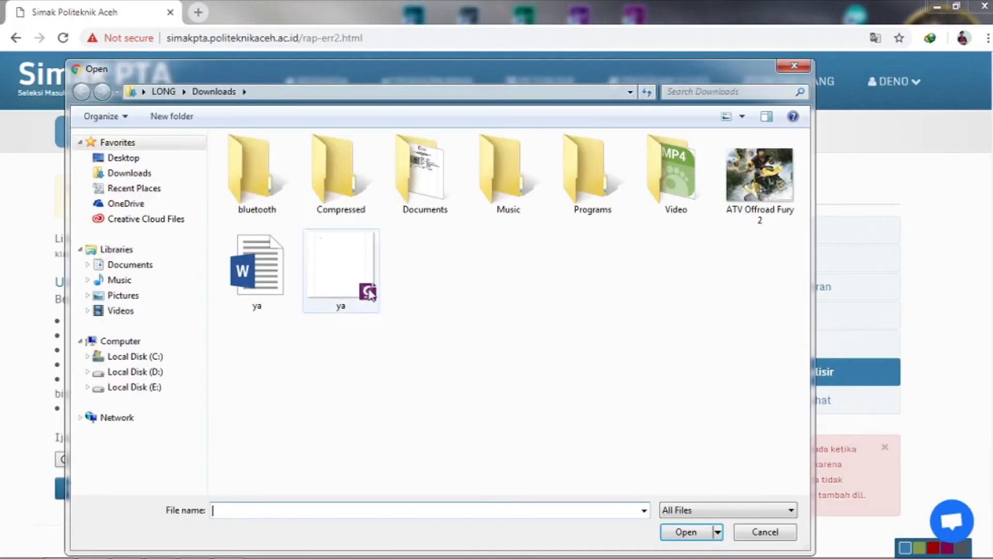
{"action": "double_click", "coordinate": [341, 267]}
{"action": "left_click", "coordinate": [103, 494]}
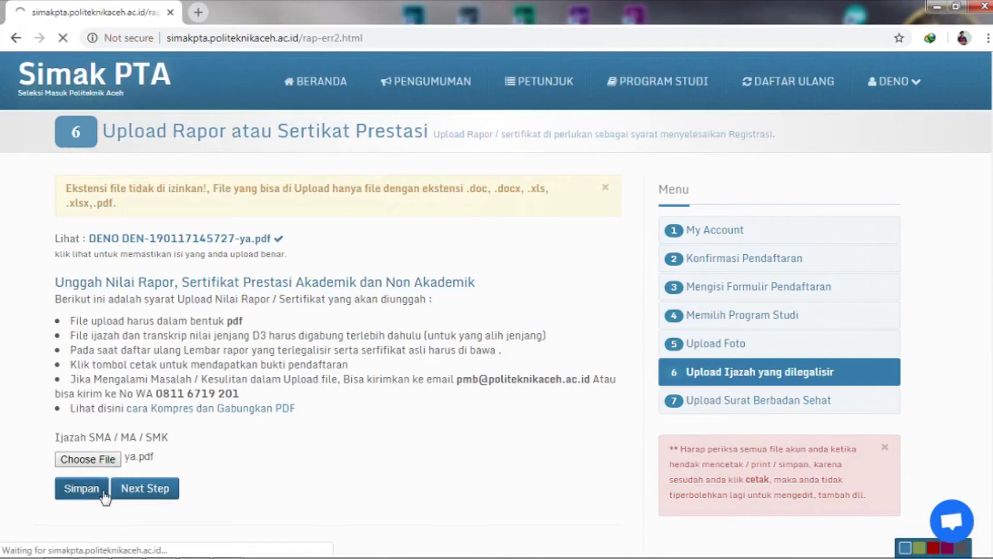
{"action": "left_click", "coordinate": [134, 489]}
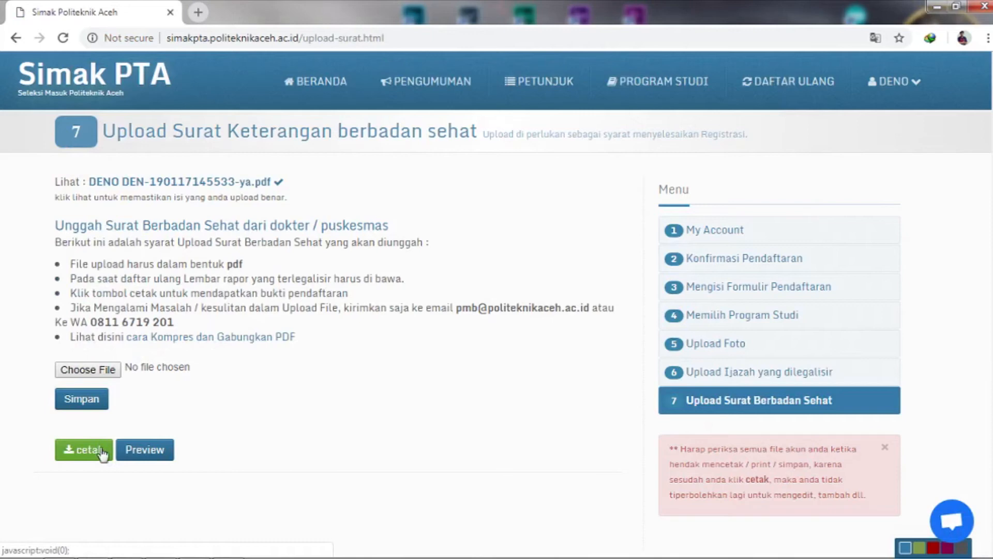
Step: Download the bukti-pendaftaran registration-proof PDF (95,98 KB) and open it in Foxit PhantomPDF
{"action": "left_click", "coordinate": [101, 450]}
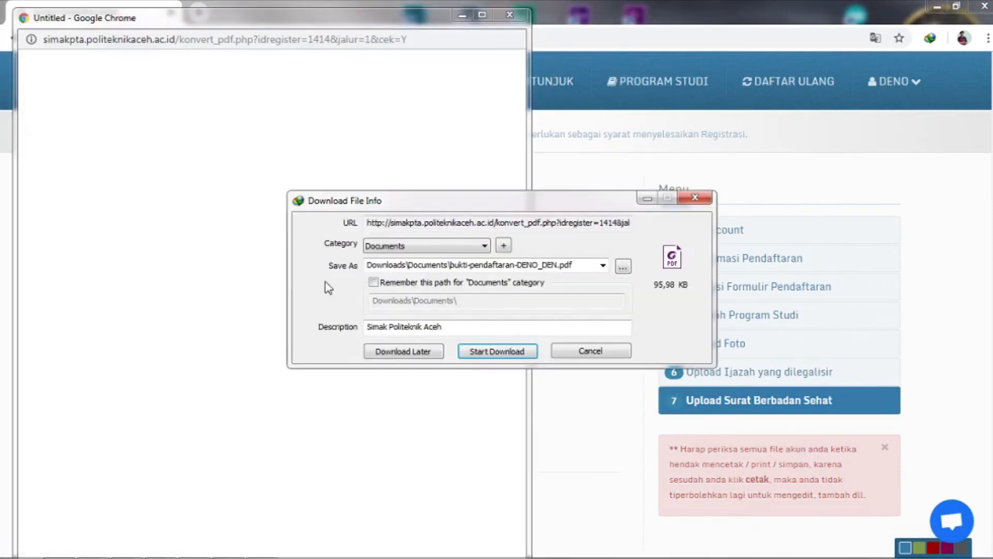
{"action": "left_click", "coordinate": [498, 352]}
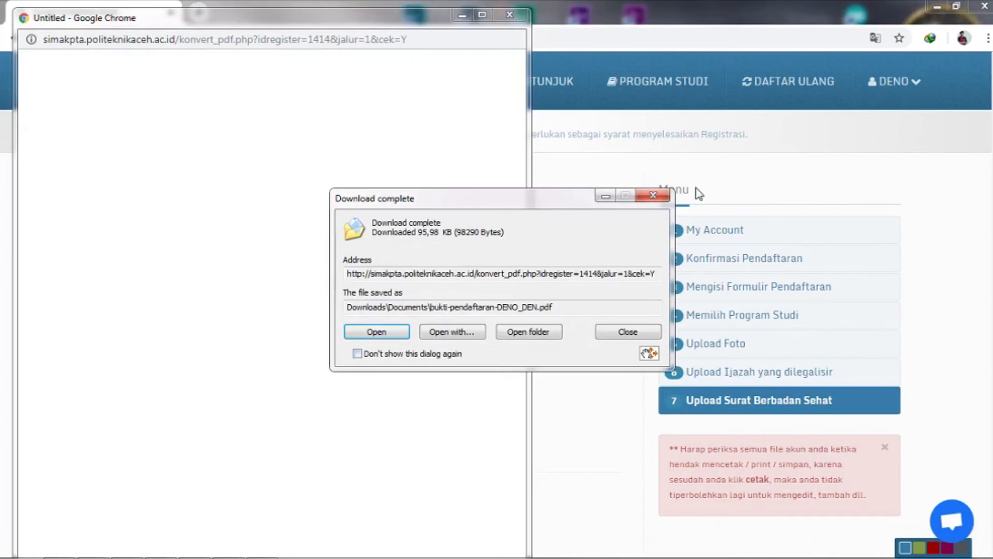
{"action": "left_click", "coordinate": [384, 332]}
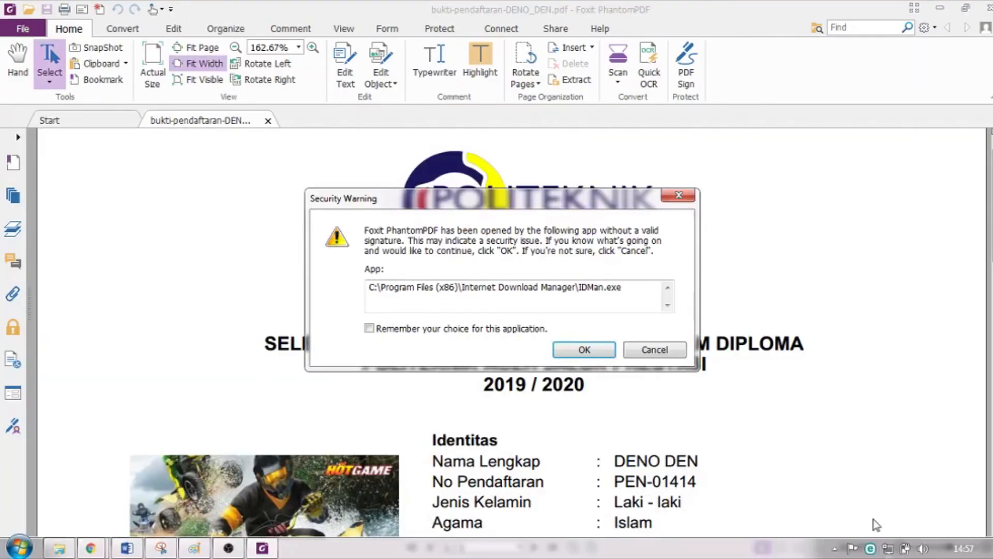
Step: Dismiss the security warning, zoom the registration card out to 52%, then close Foxit PhantomPDF
{"action": "left_click", "coordinate": [605, 357]}
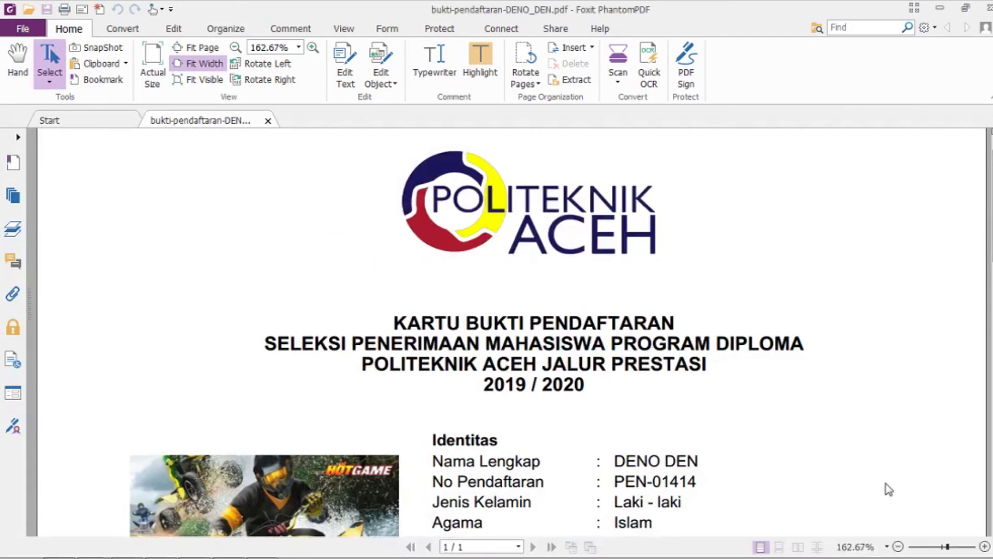
{"action": "left_click", "coordinate": [899, 547]}
{"action": "left_click", "coordinate": [899, 547]}
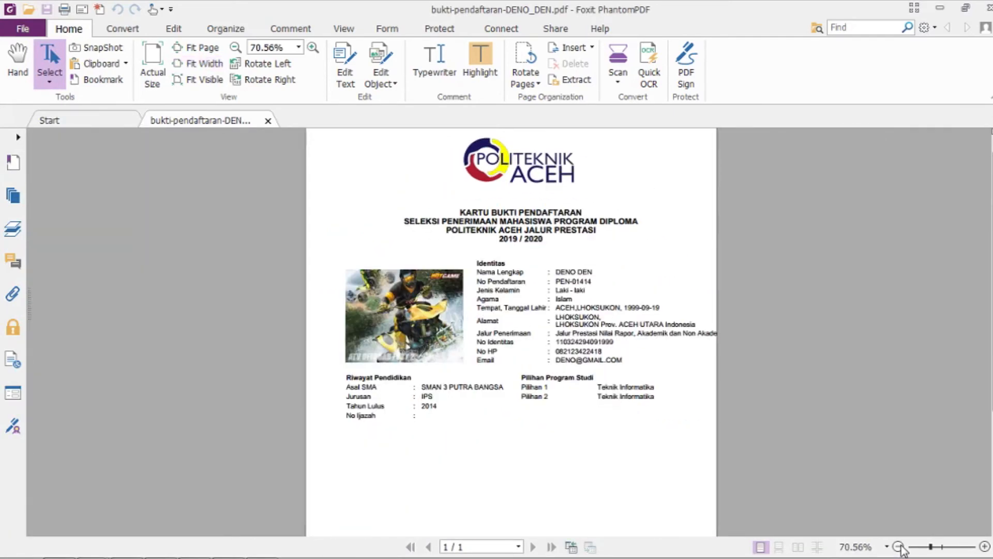
{"action": "left_click", "coordinate": [899, 546]}
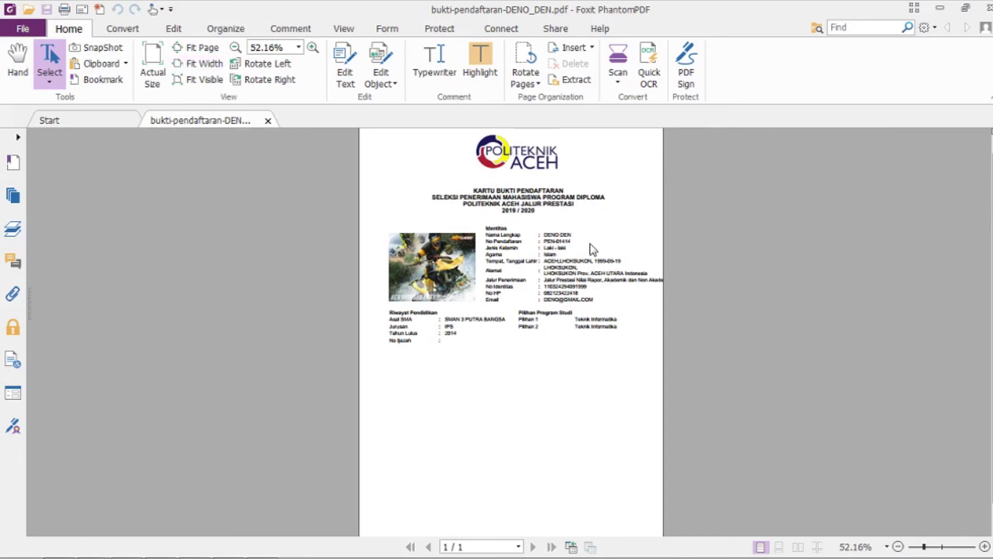
{"action": "left_click", "coordinate": [987, 8]}
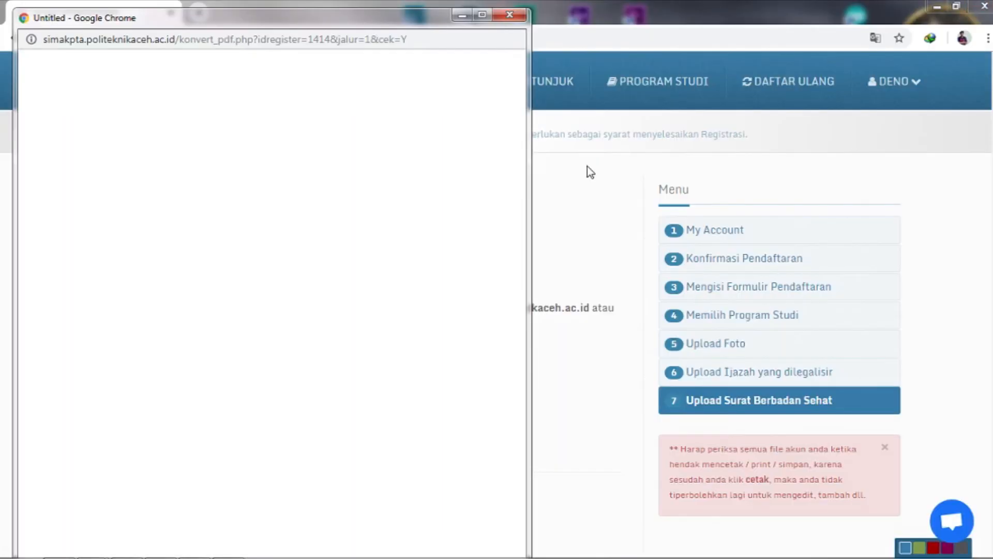
Step: Close the blank download window, scroll through the registration summary Preview, then log out
{"action": "left_click", "coordinate": [511, 14]}
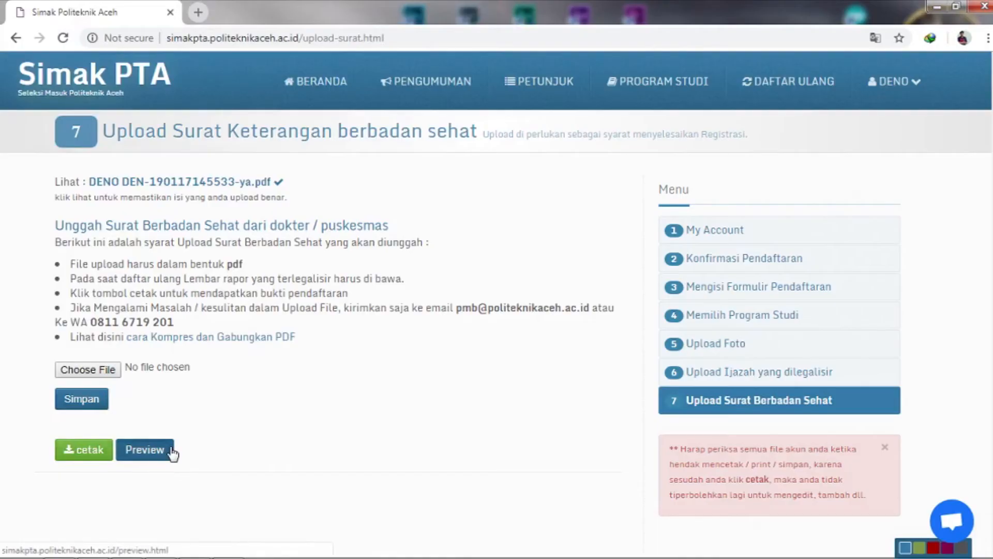
{"action": "left_click", "coordinate": [171, 451]}
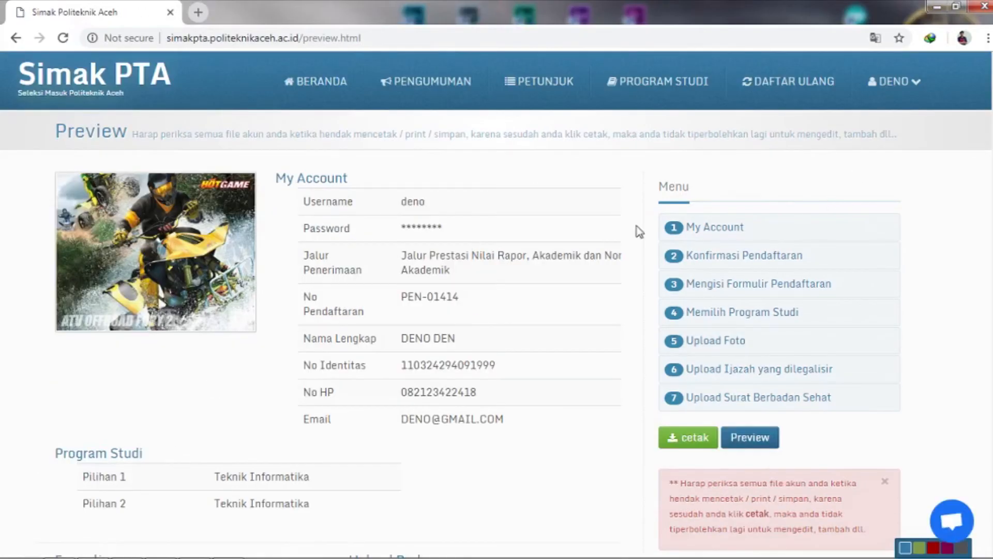
{"action": "scroll", "coordinate": [639, 228], "scroll_direction": "down", "scroll_amount": 6}
{"action": "scroll", "coordinate": [497, 311], "scroll_direction": "up", "scroll_amount": 6}
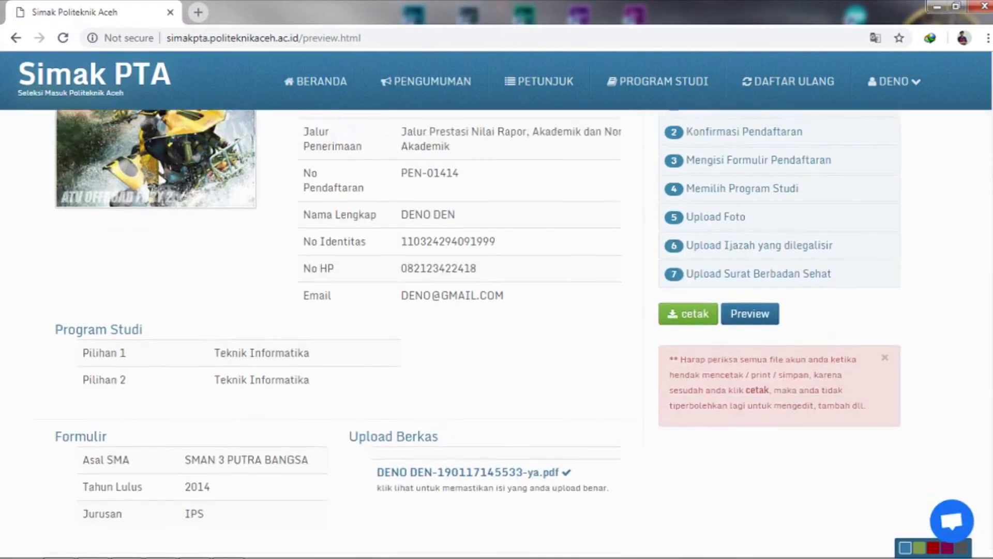
{"action": "scroll", "coordinate": [497, 311], "scroll_direction": "down", "scroll_amount": 4}
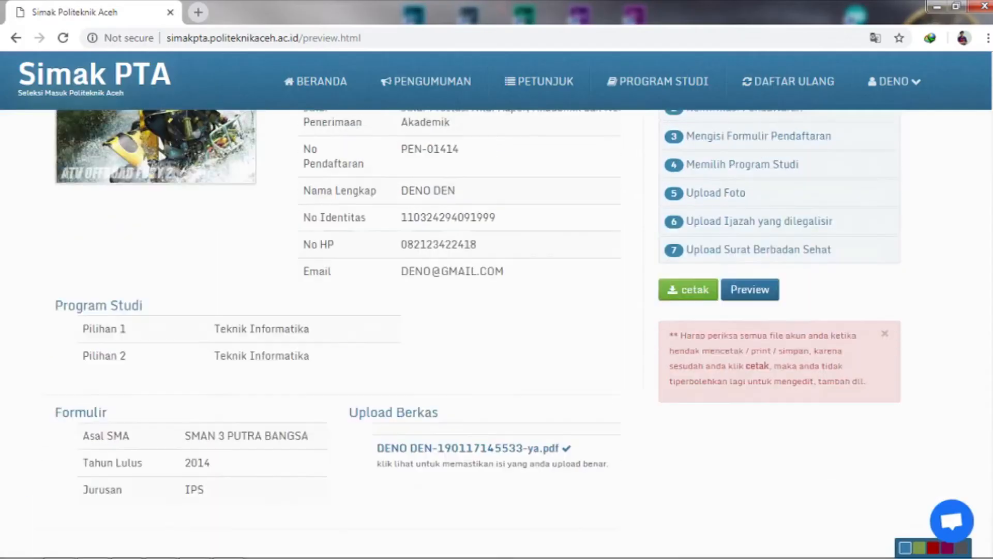
{"action": "scroll", "coordinate": [497, 334], "scroll_direction": "up", "scroll_amount": 4}
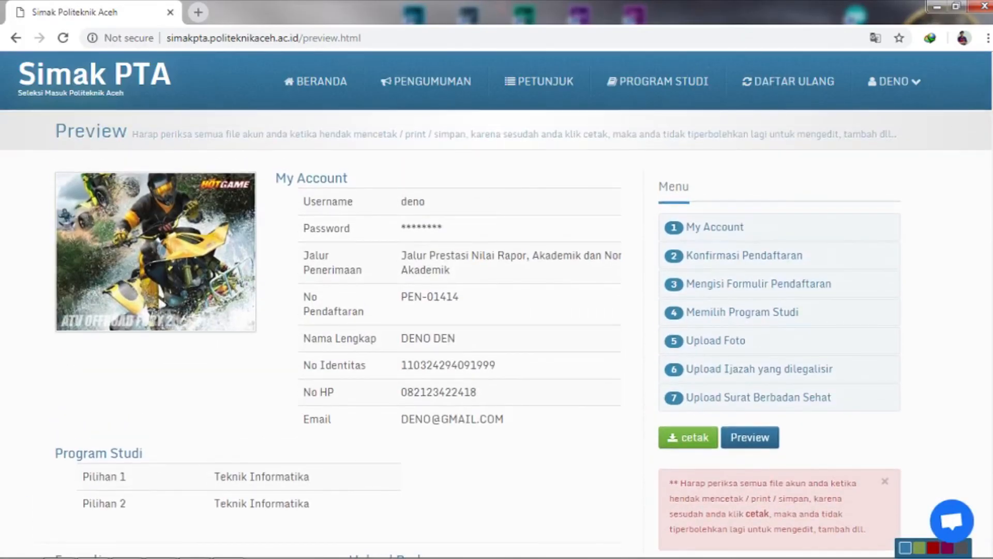
{"action": "left_click", "coordinate": [913, 101]}
{"action": "left_click", "coordinate": [900, 145]}
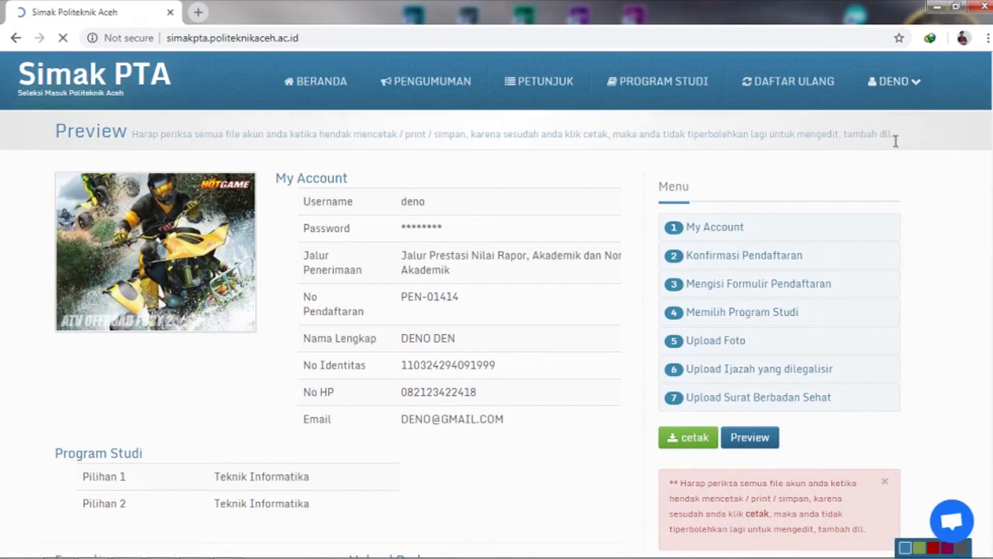